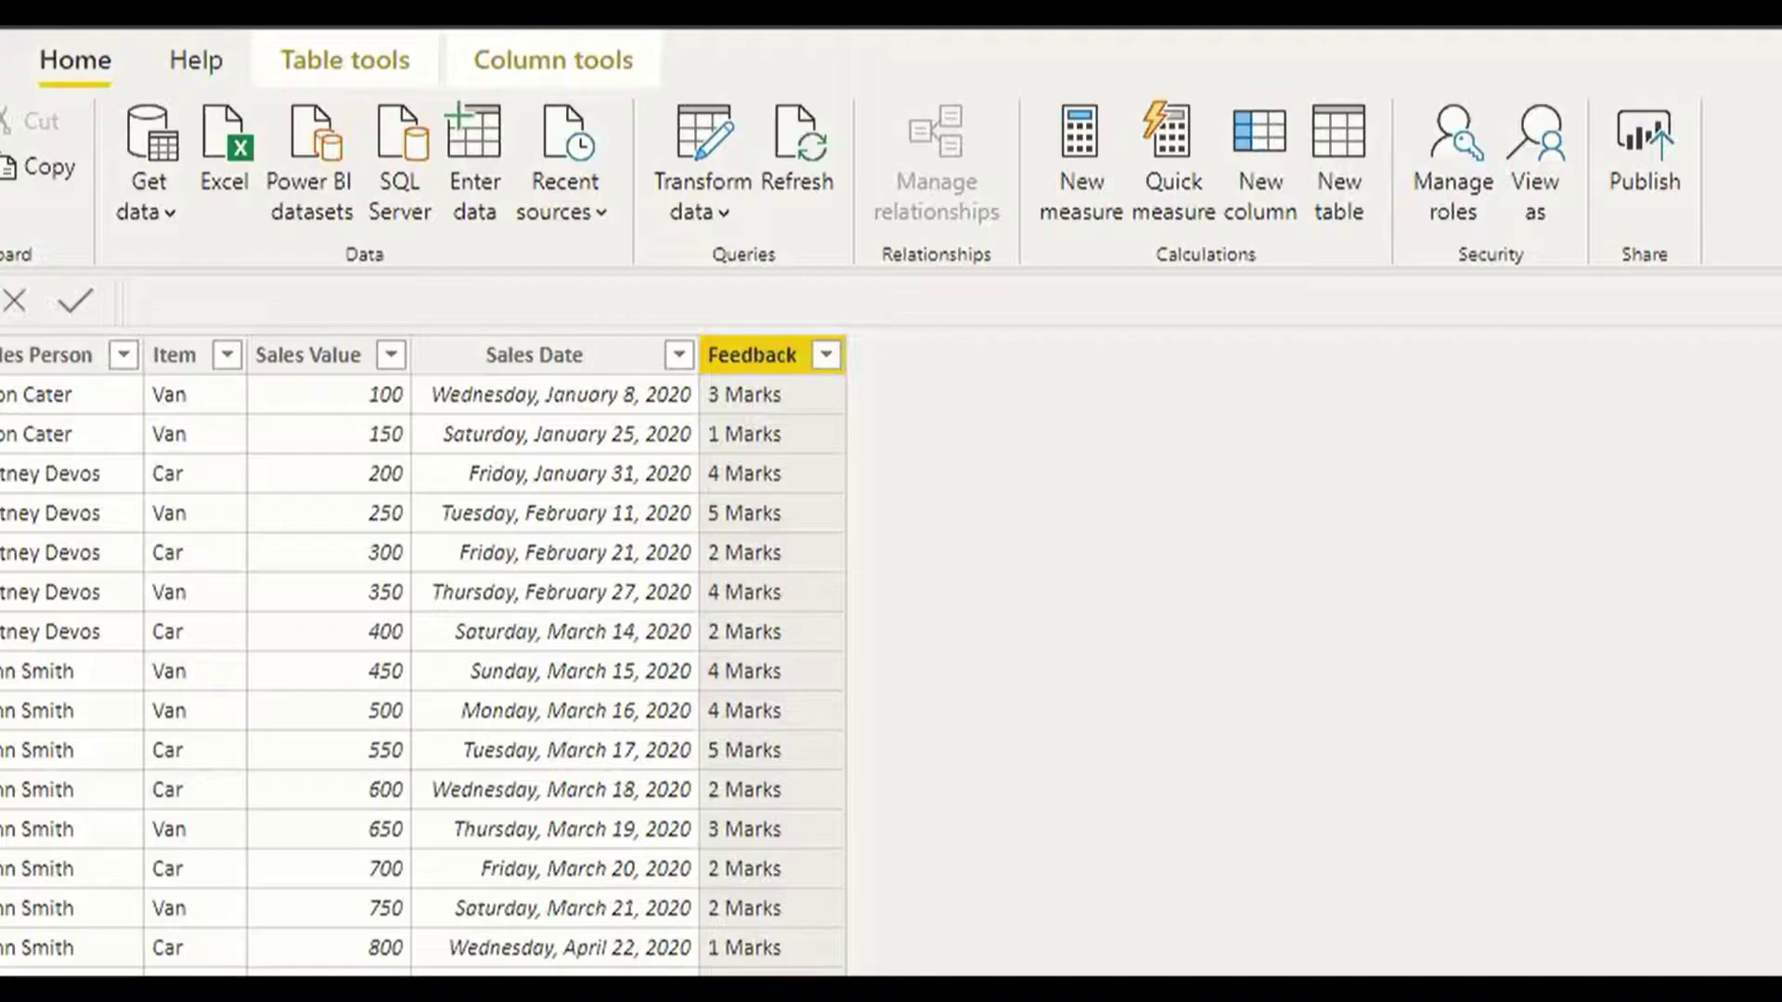
# Add a Feedback_Number calculated column using LEFT(Sheet1[Feedback],1)
pyautogui.click(1276, 156)
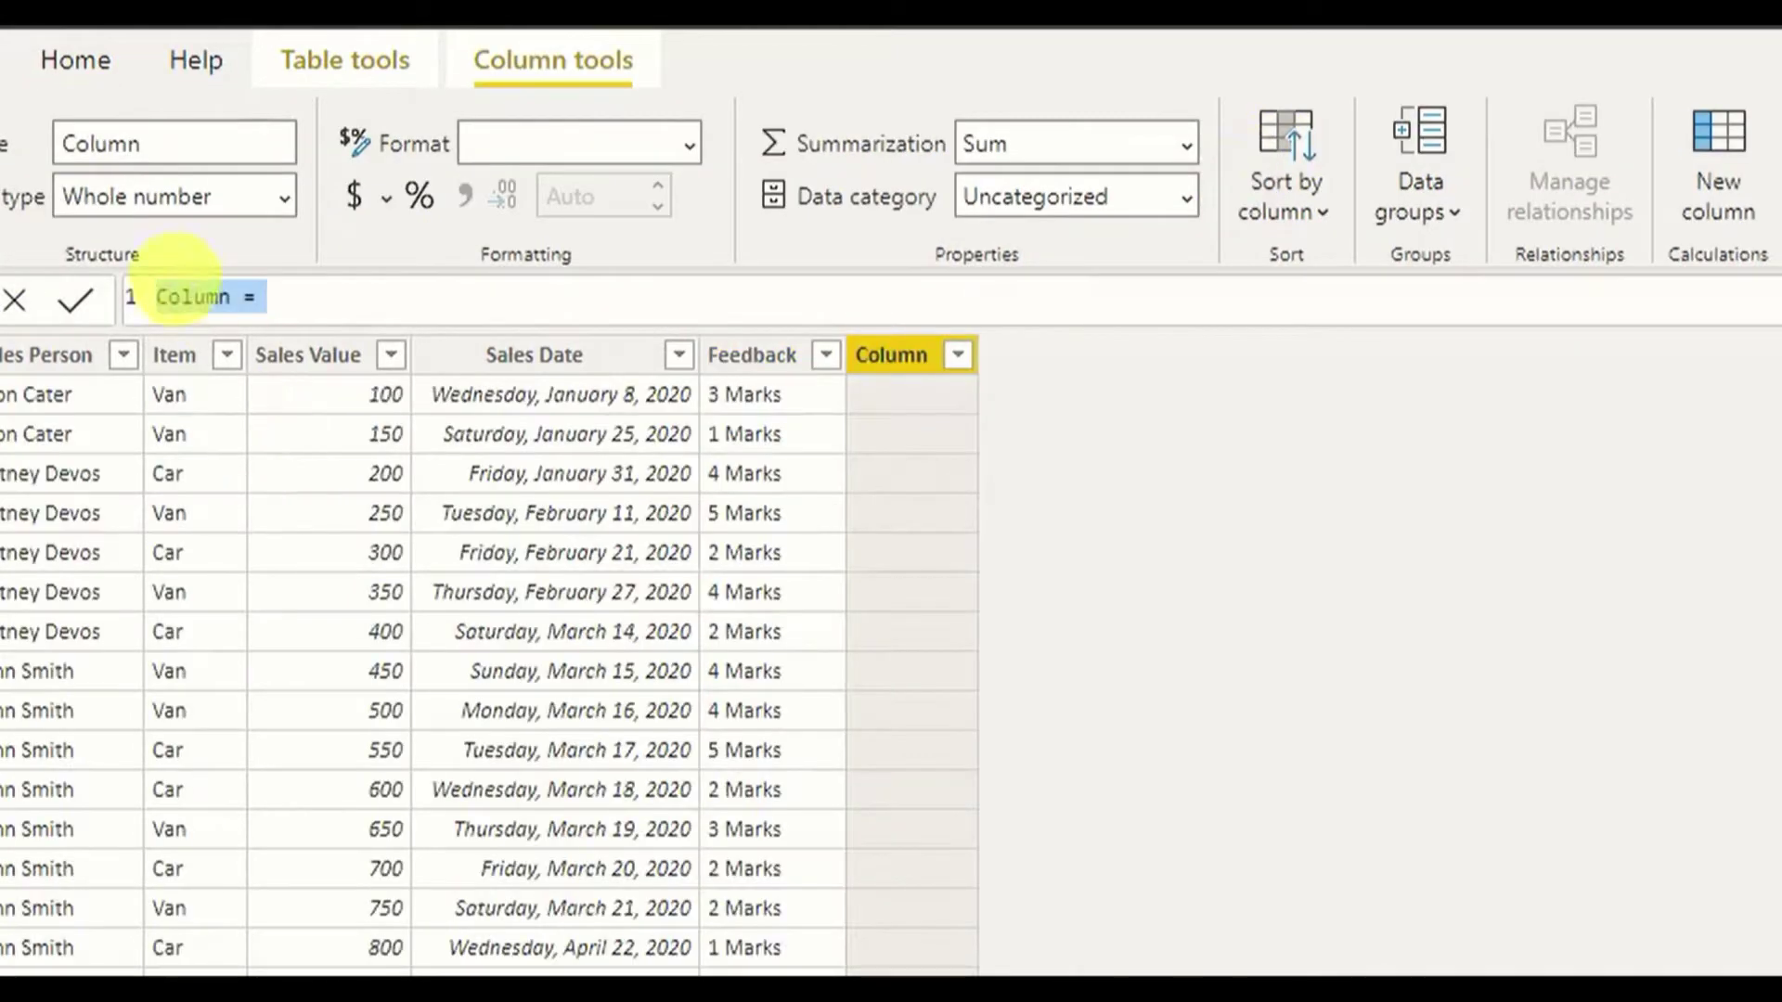
pyautogui.click(206, 297)
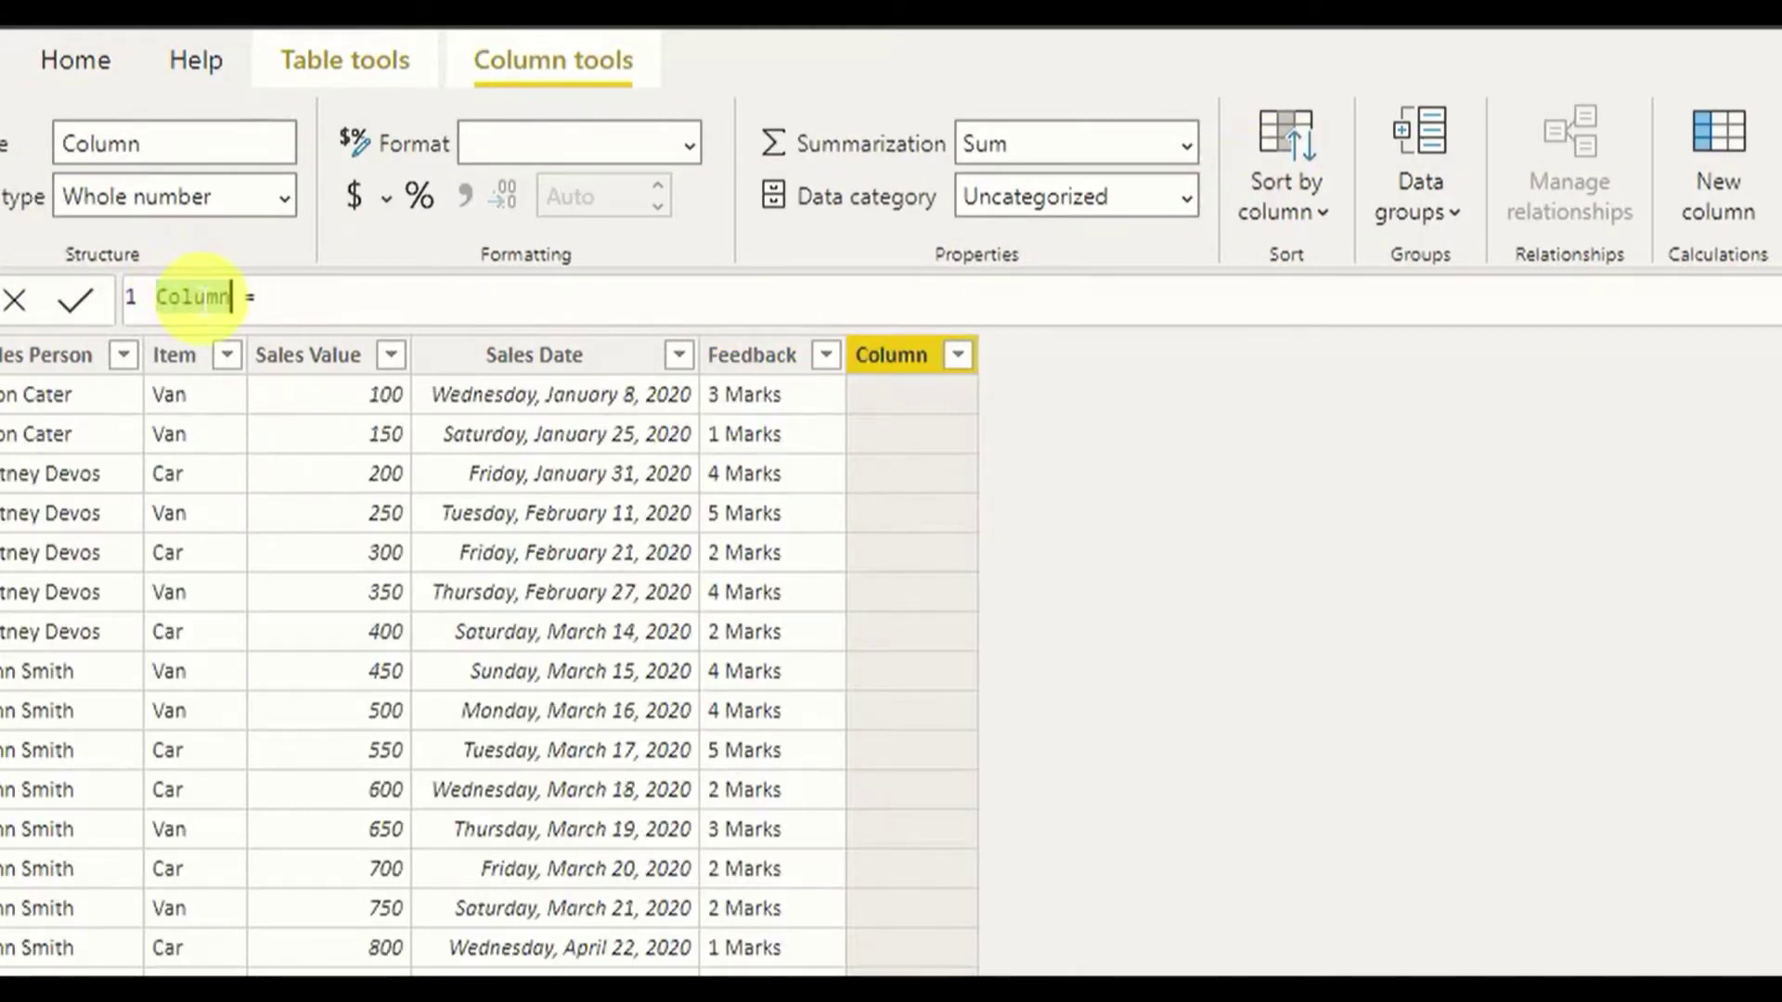
pyautogui.write('Feedback')
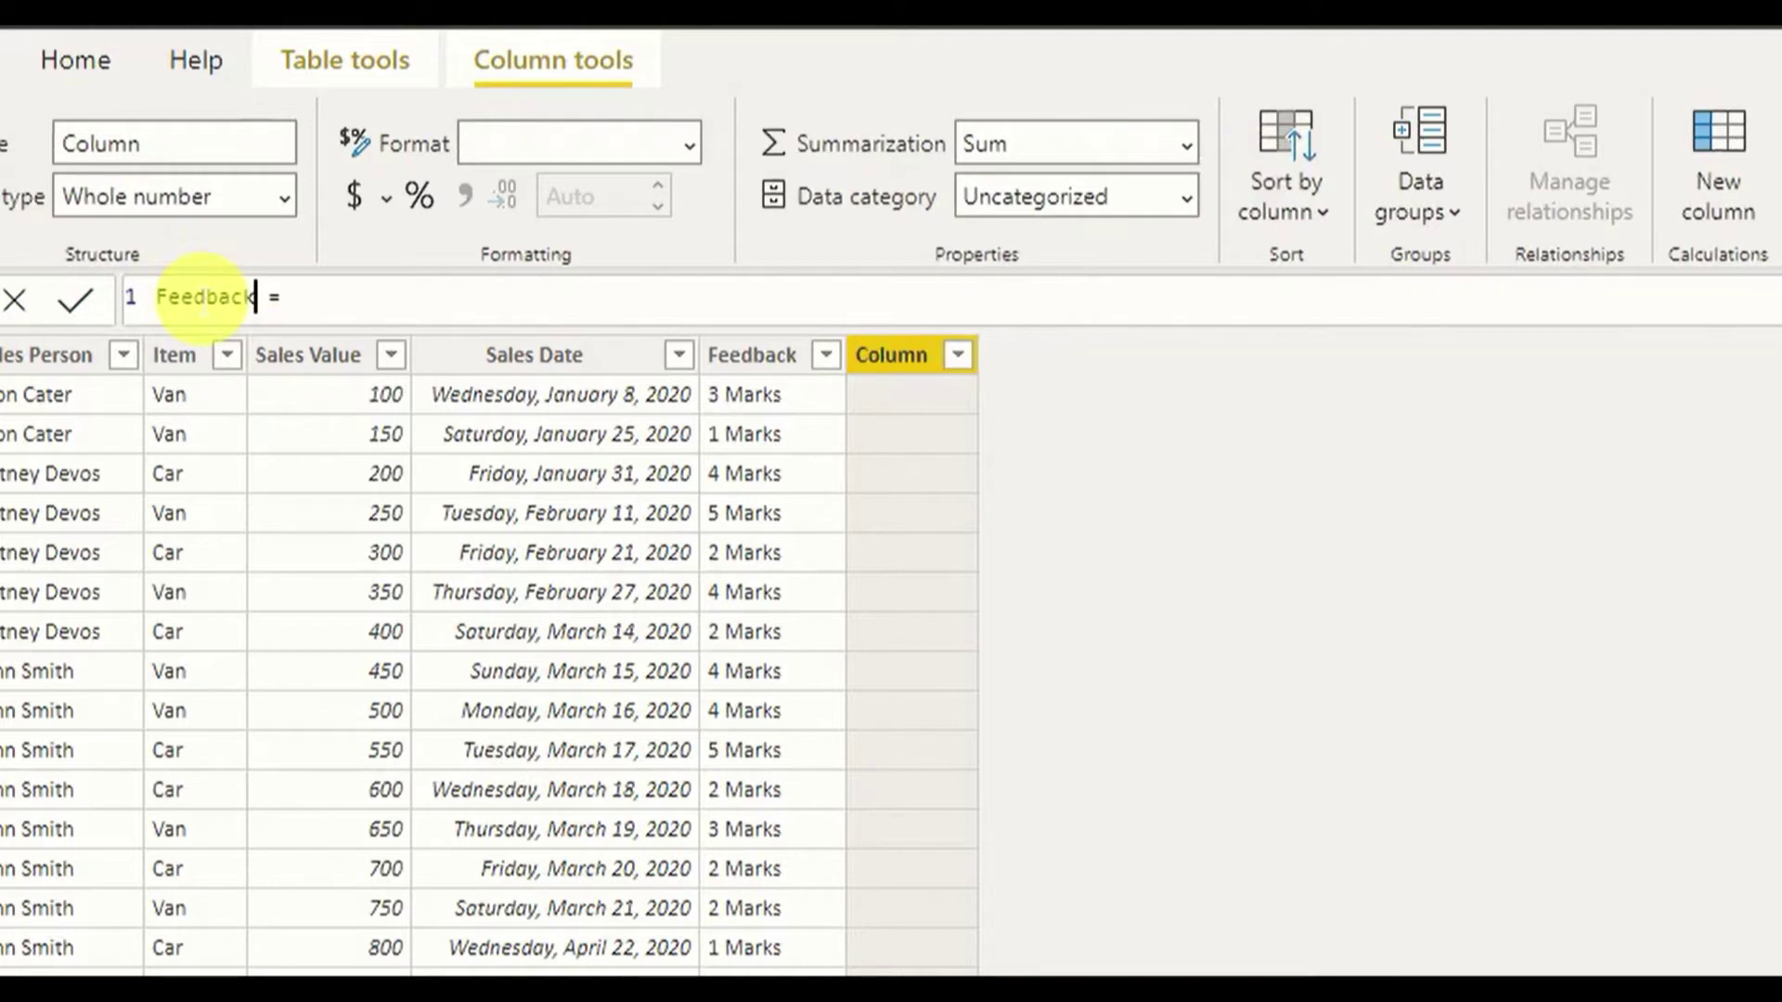
pyautogui.write('_Number')
pyautogui.click(408, 311)
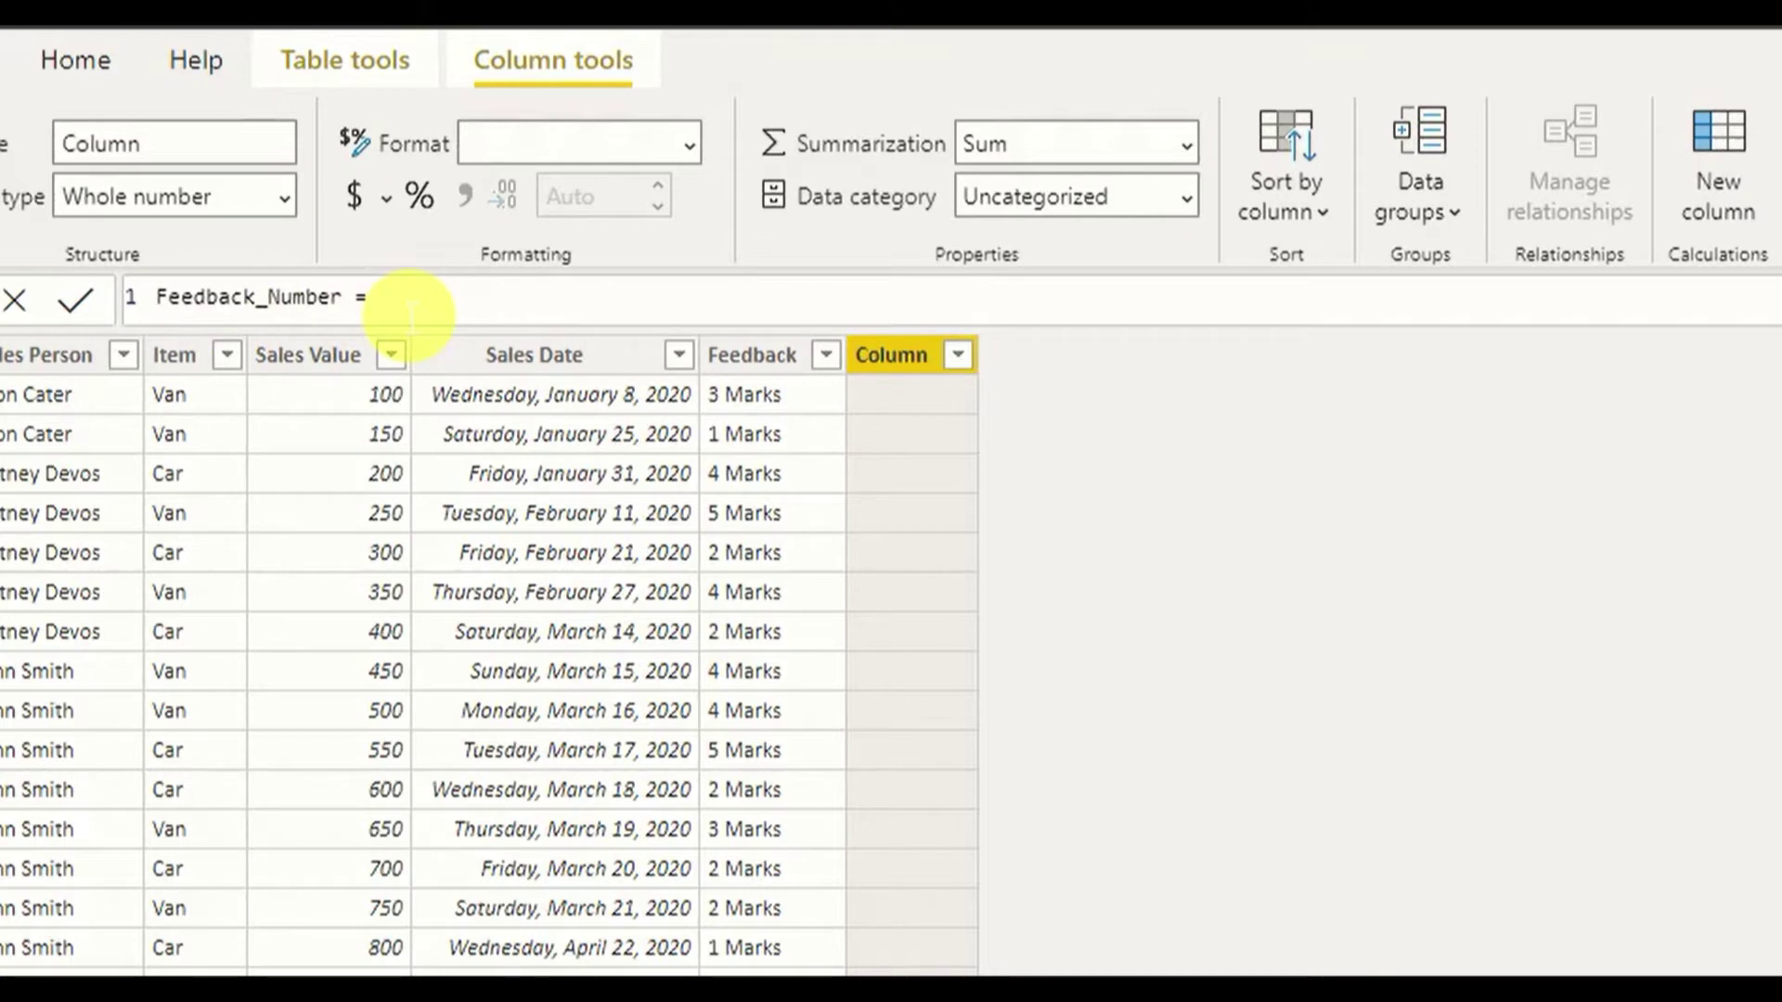
pyautogui.write('LEFT(')
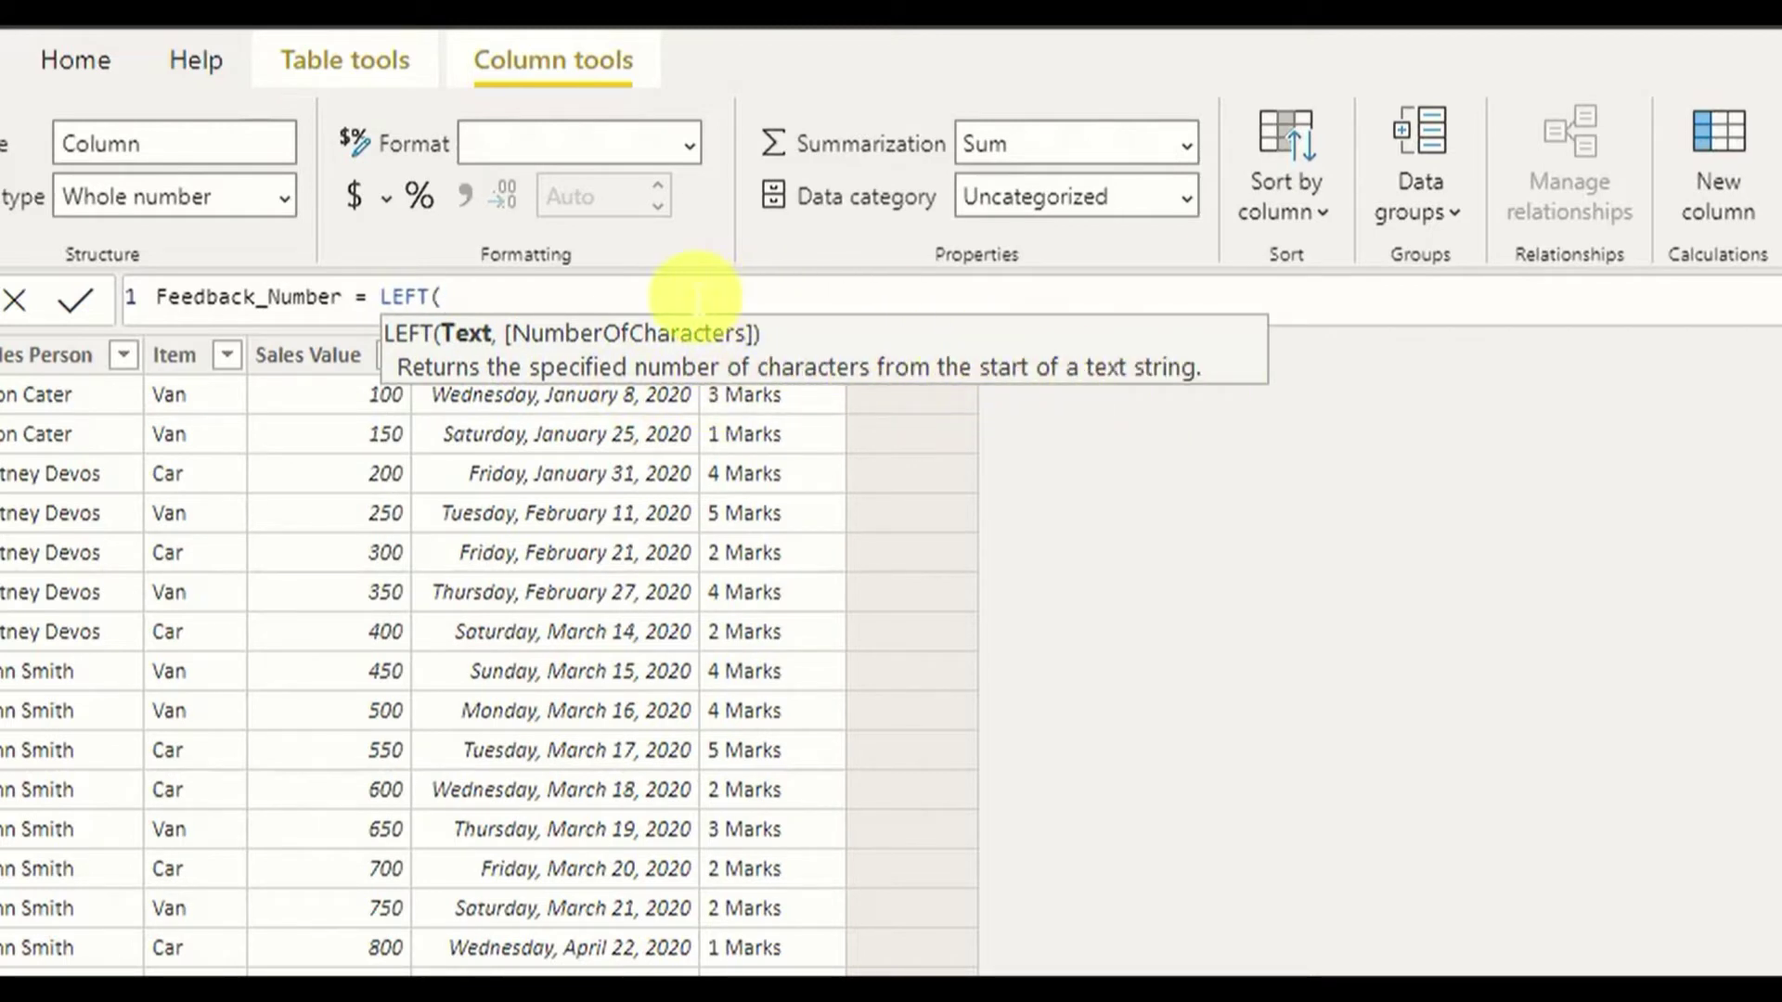
pyautogui.write('SHEE')
pyautogui.press('Down')
pyautogui.press('Tab')
pyautogui.write(',')
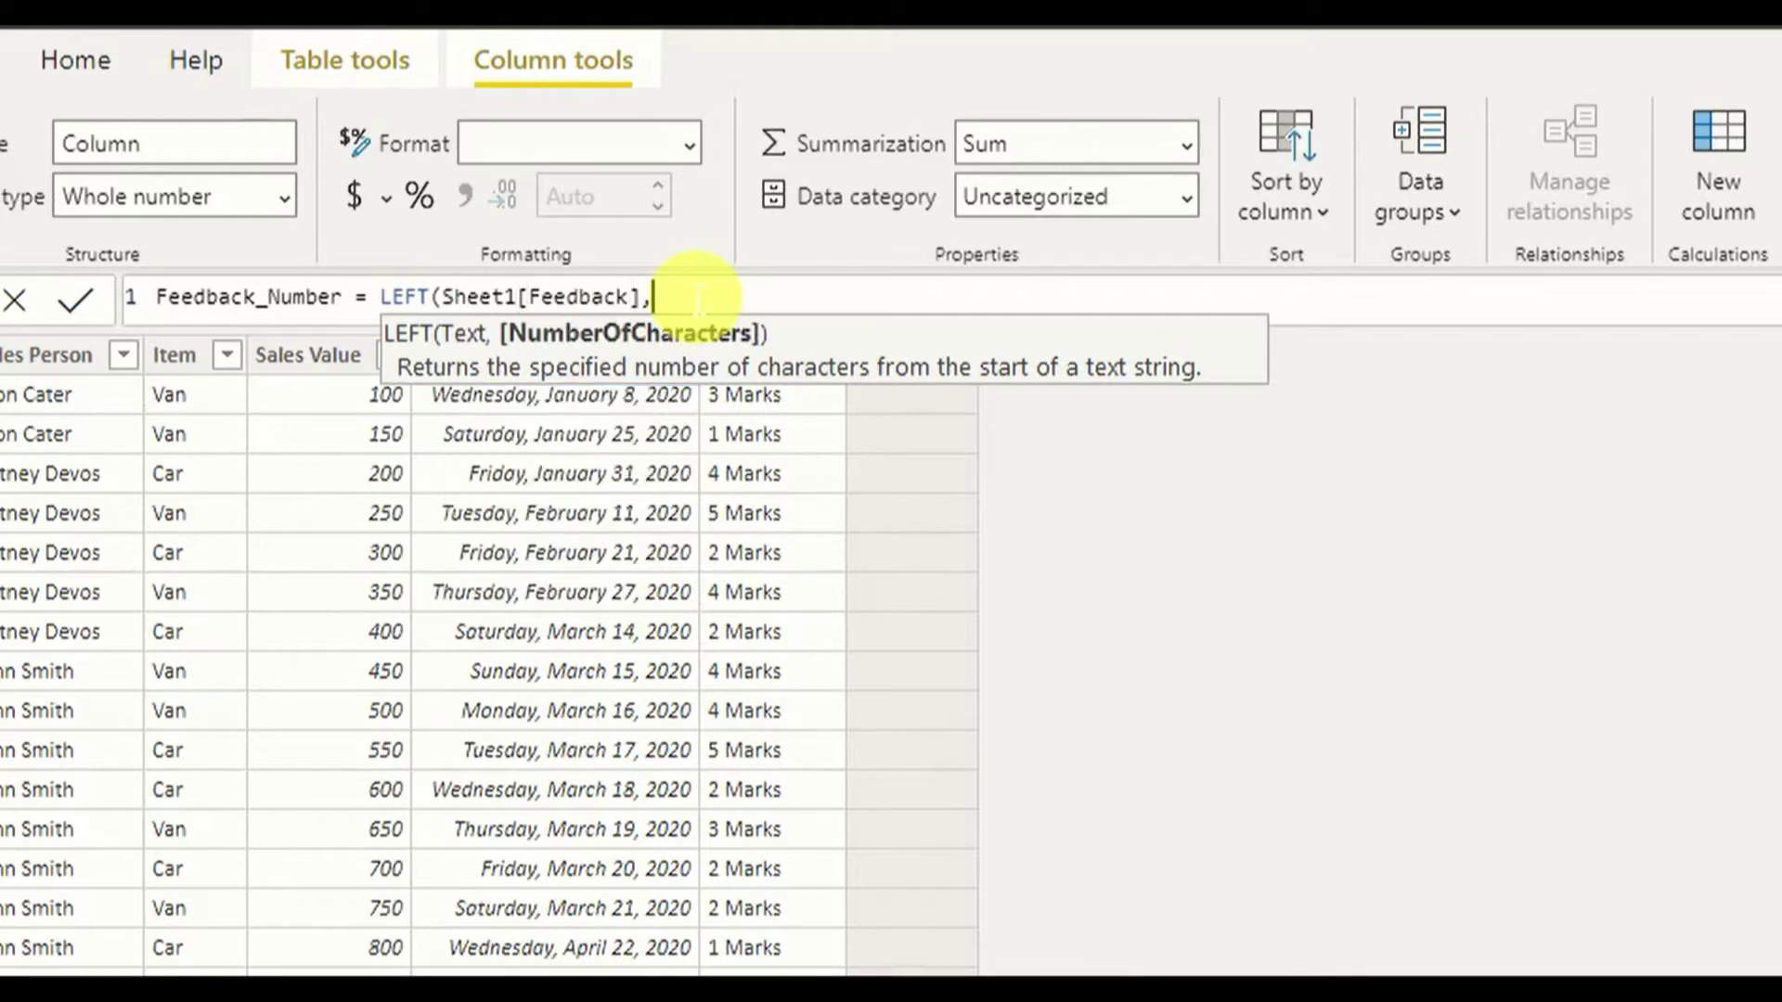
pyautogui.write('1)')
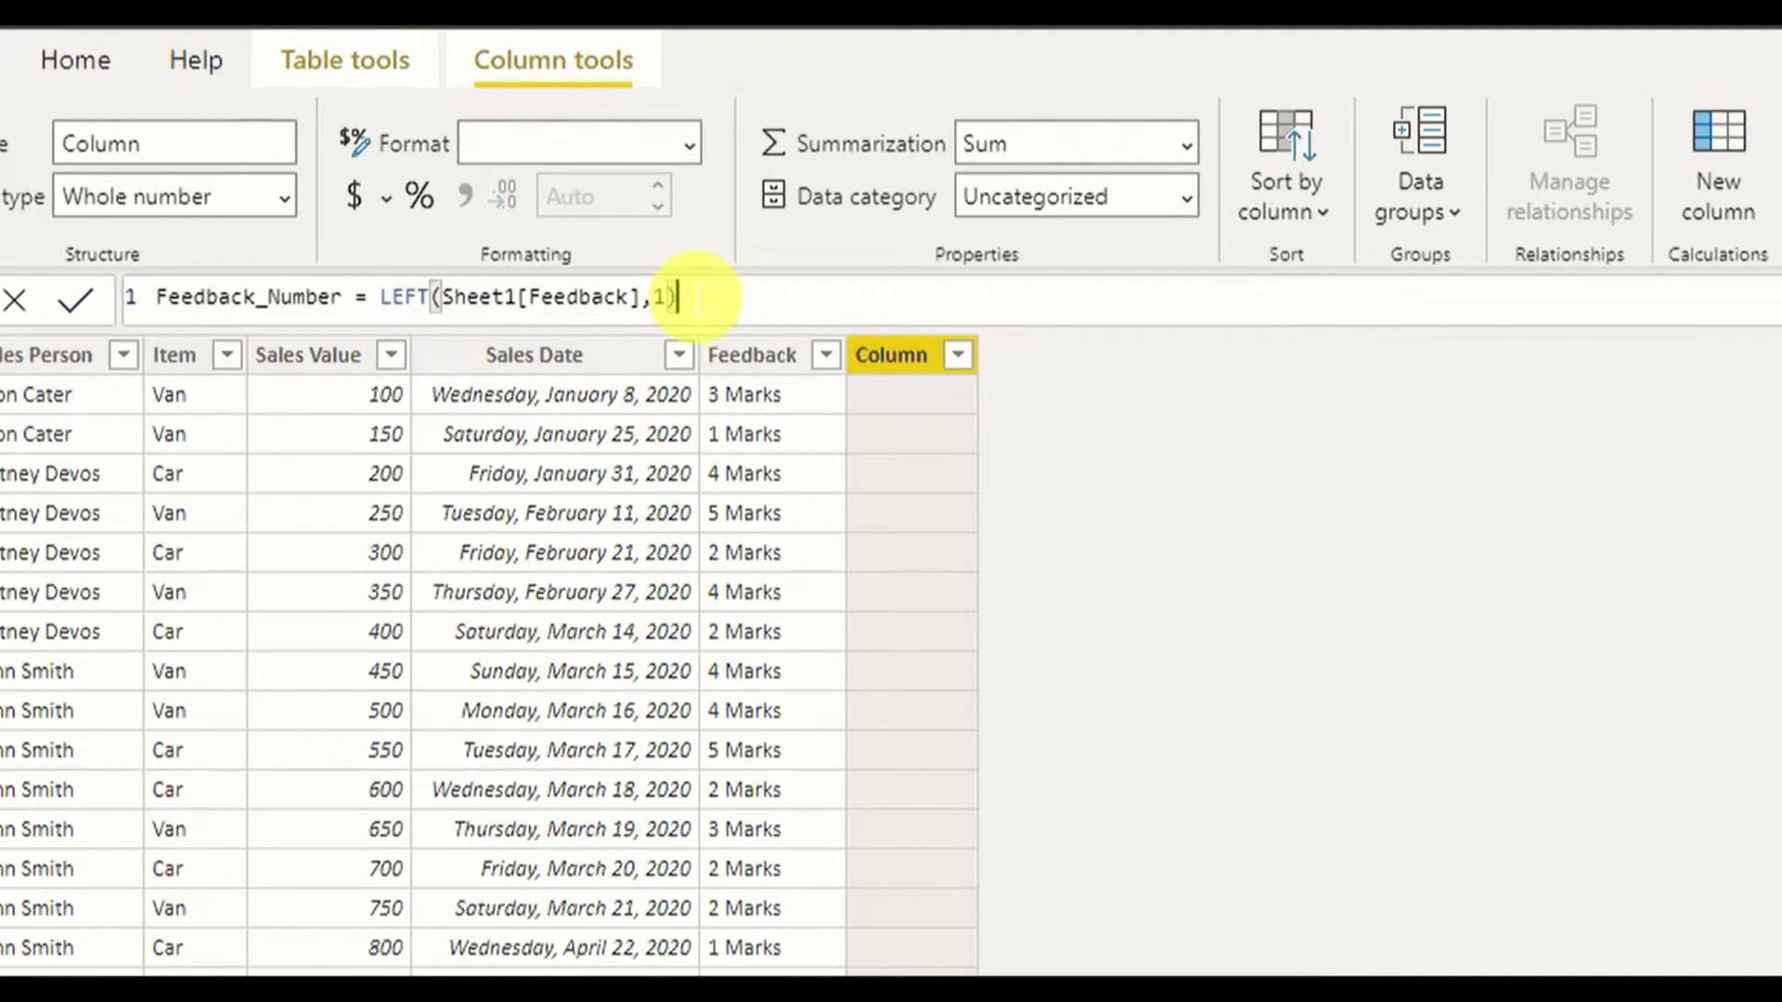
pyautogui.press('Return')
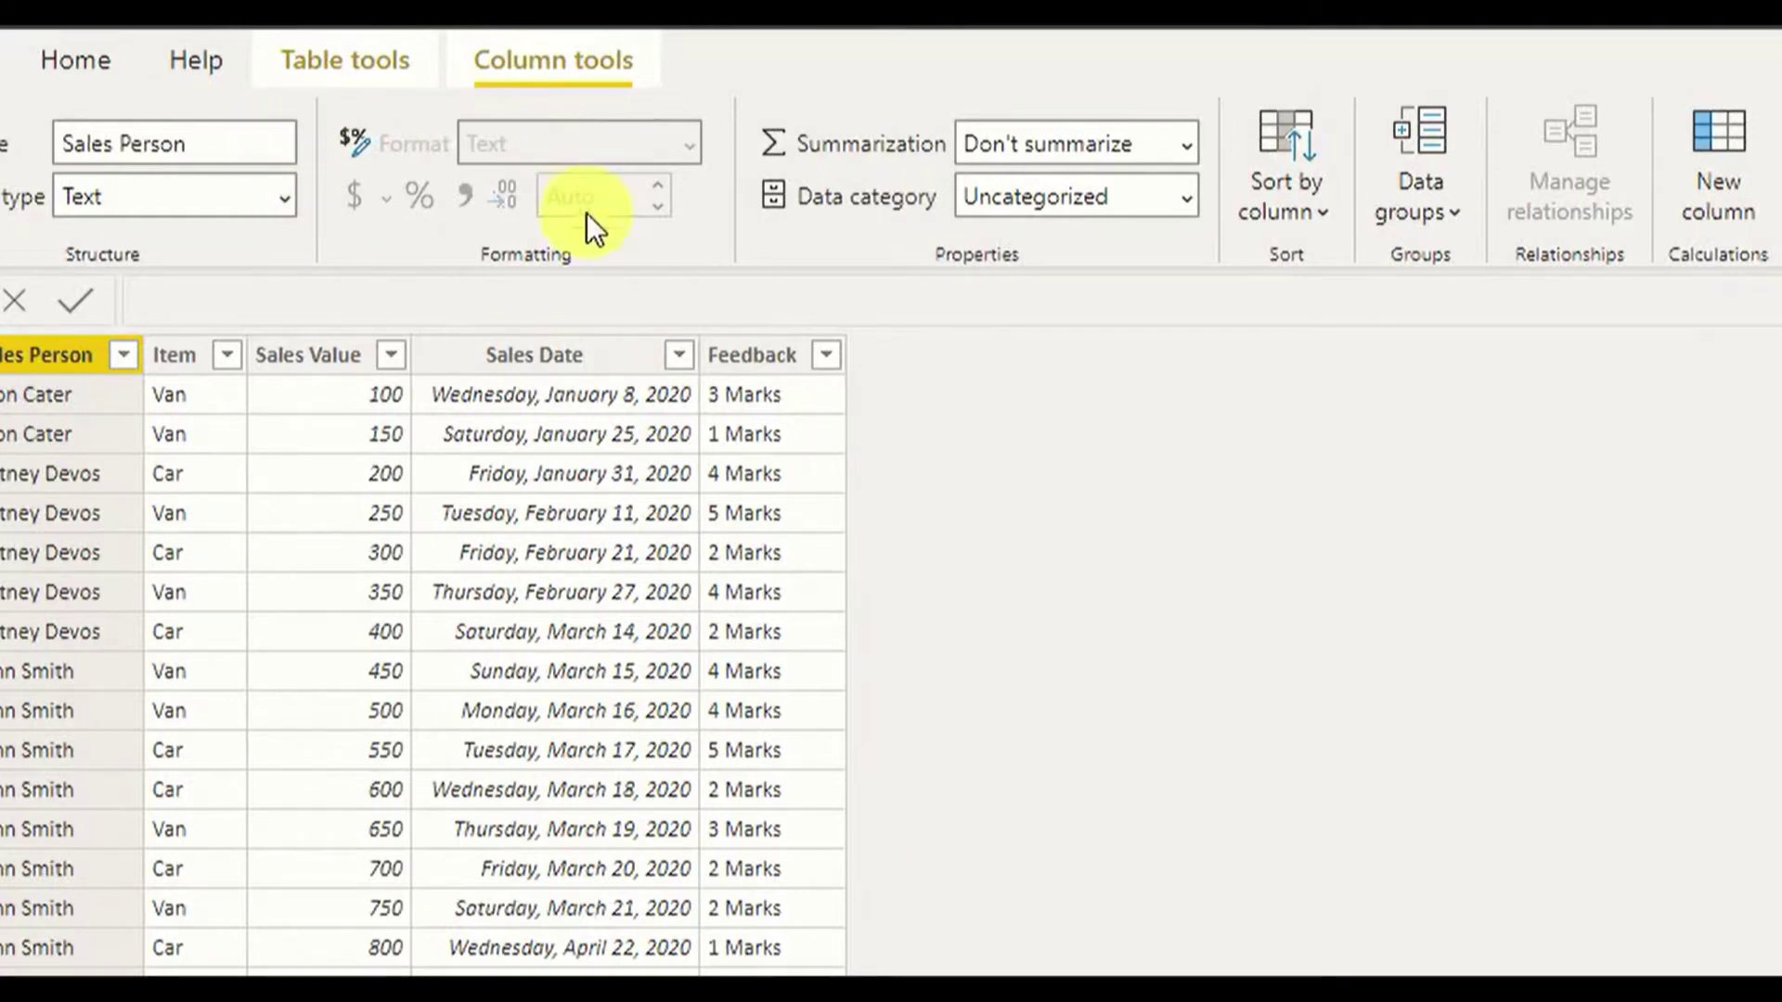
# Add another column, Feedback_Number = MID(Sheet1[Feedback],1,1), holding each entry's leading digit
pyautogui.click(340, 70)
pyautogui.click(858, 202)
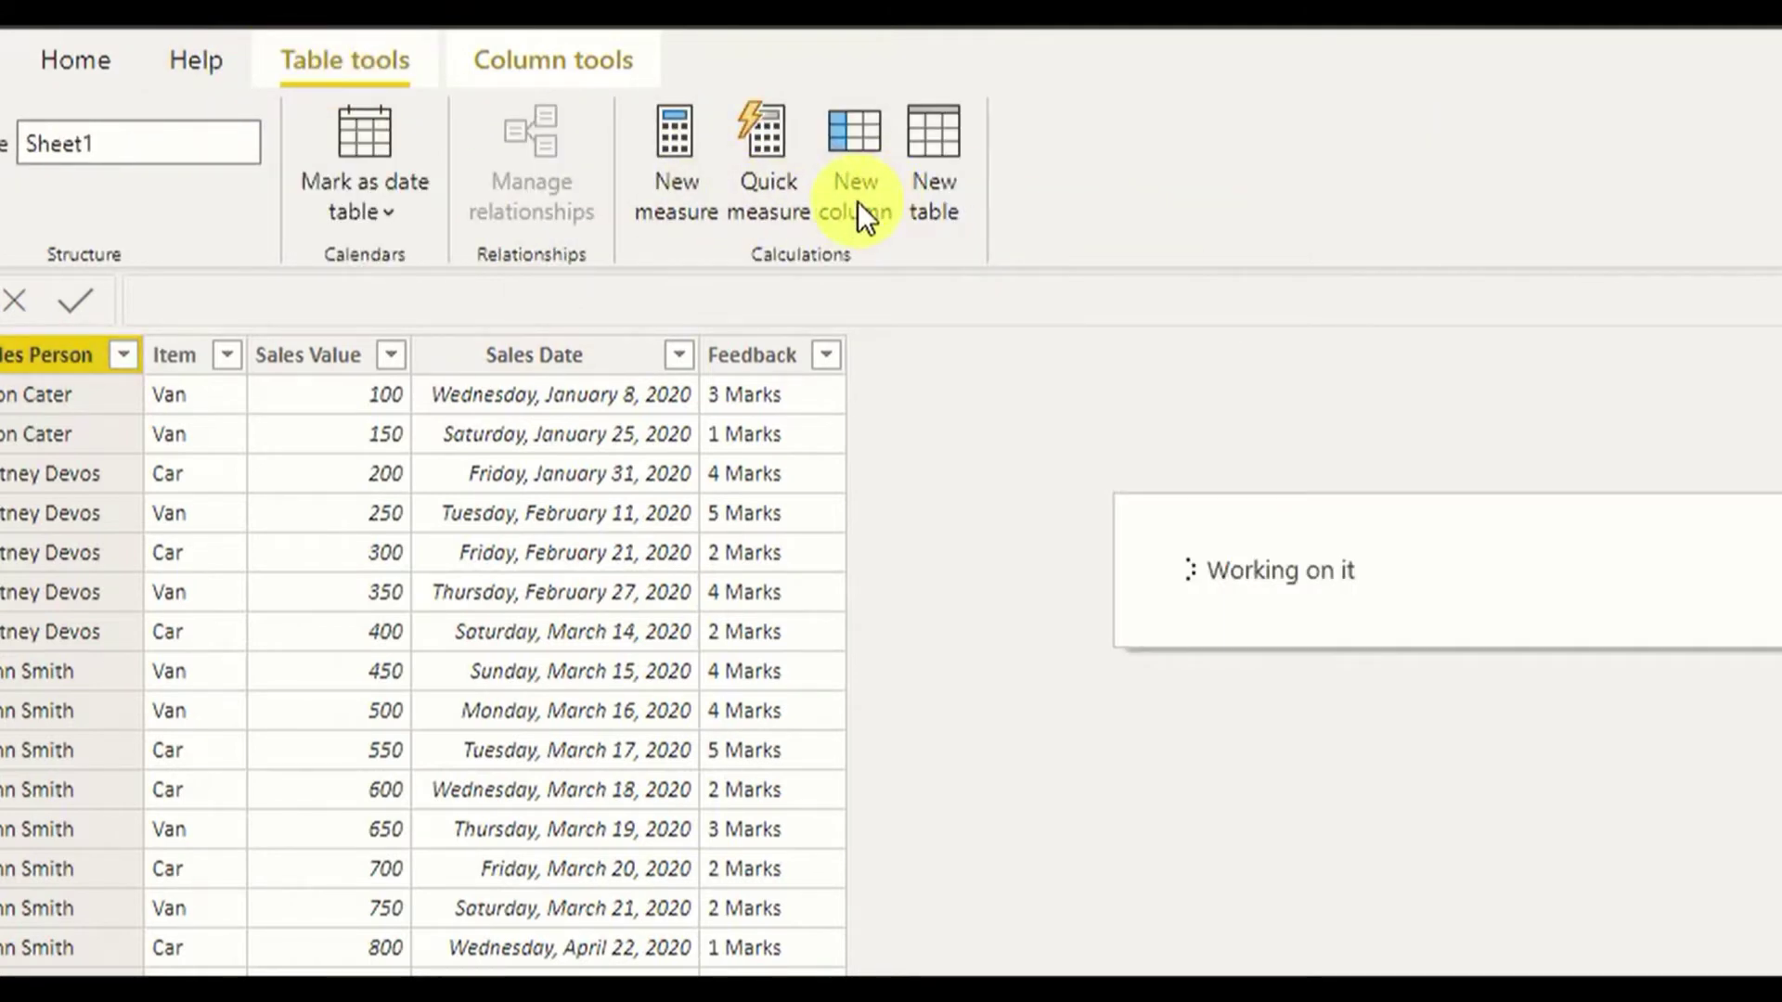
pyautogui.doubleClick(225, 307)
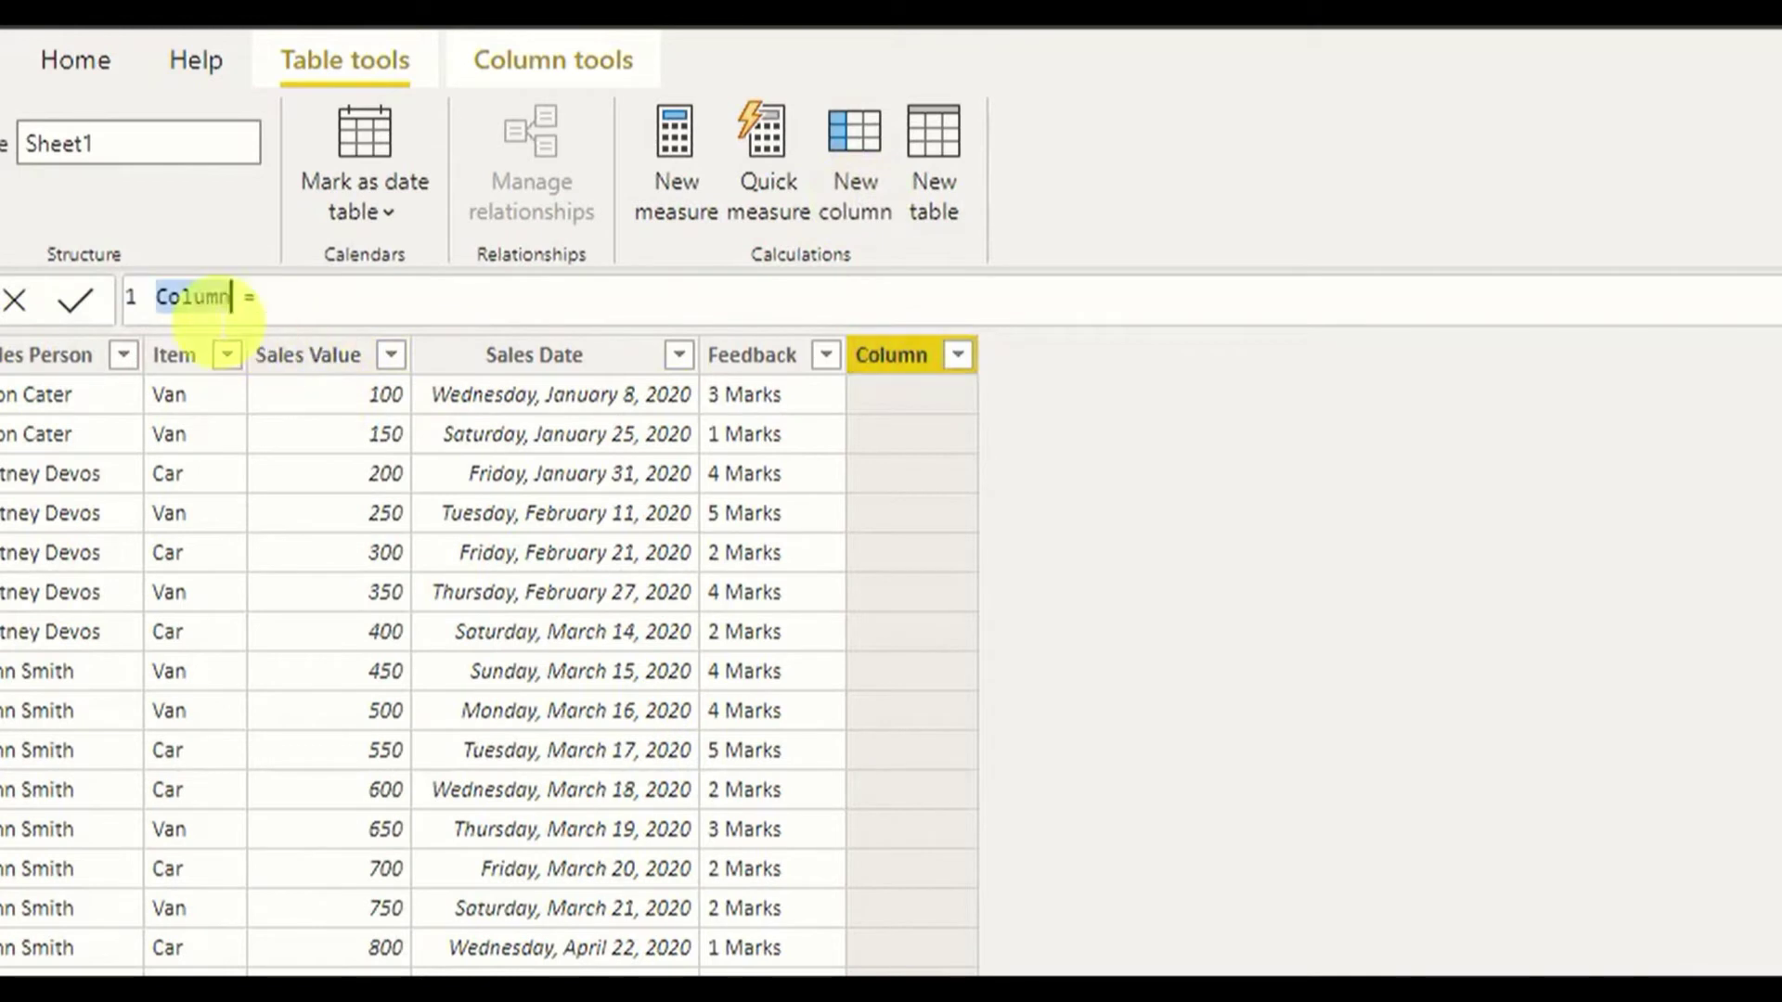
pyautogui.write('Feedbanc')
pyautogui.press('BackSpace')
pyautogui.press('BackSpace')
pyautogui.write('ck_Number')
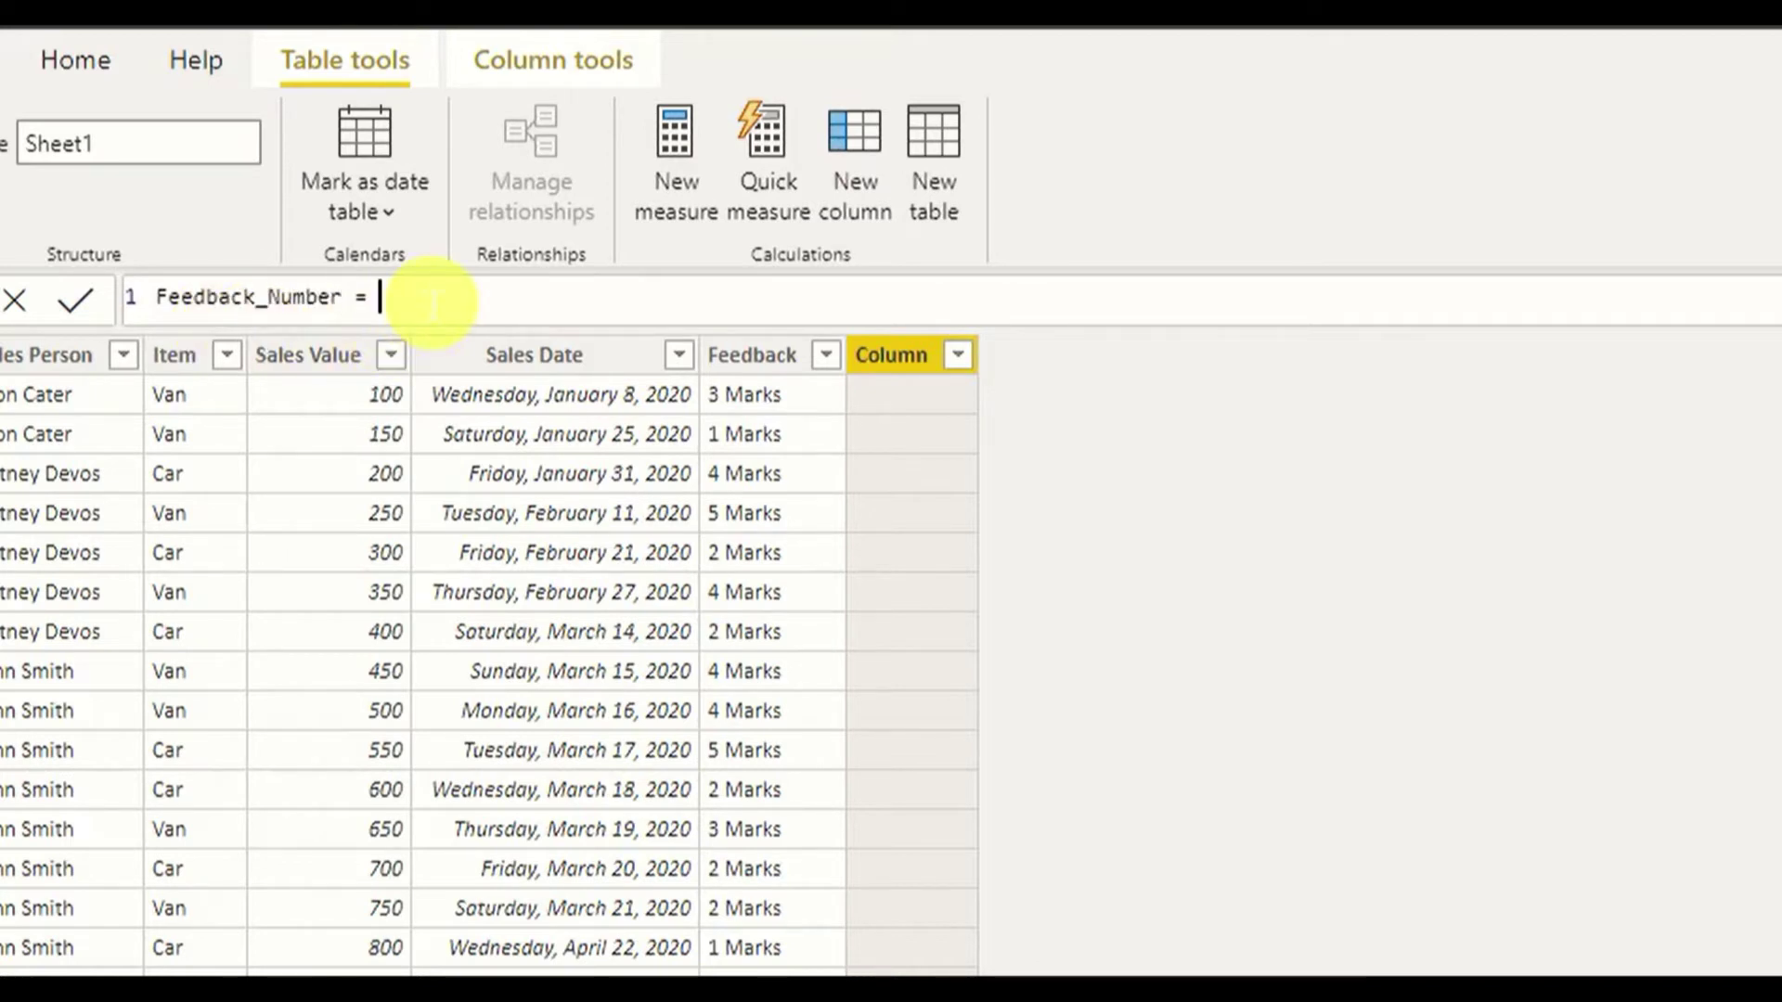
pyautogui.write('MID')
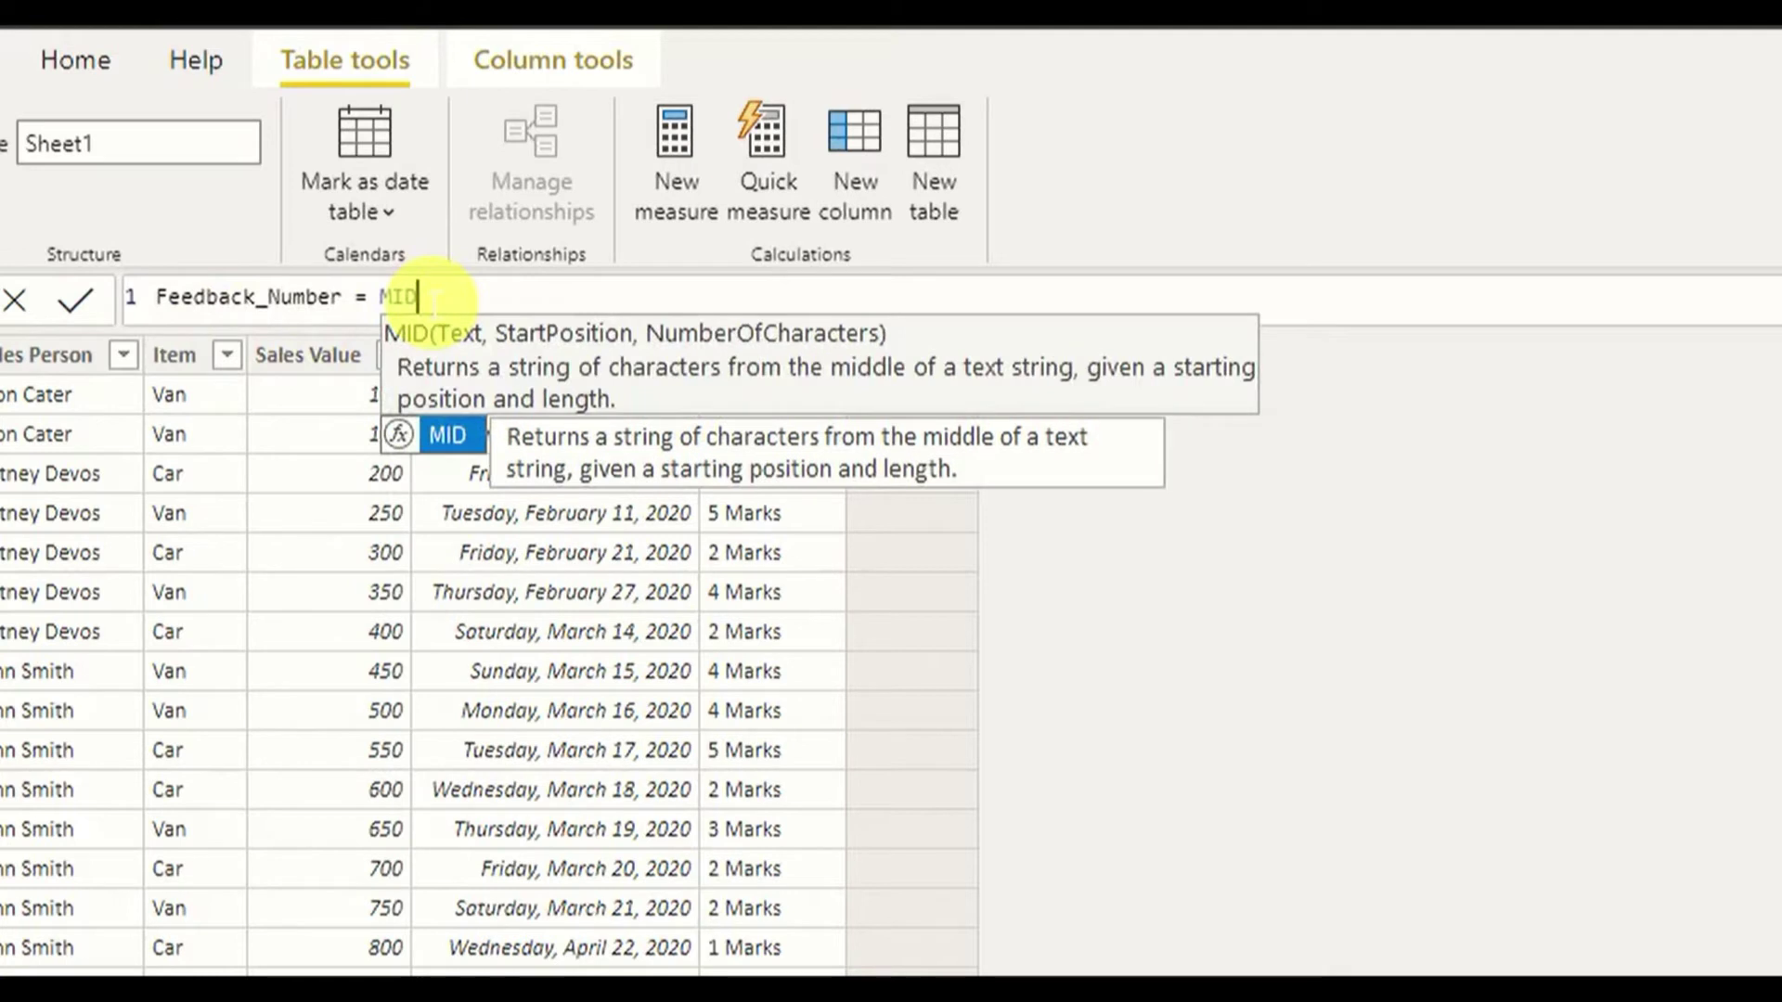
pyautogui.write('(')
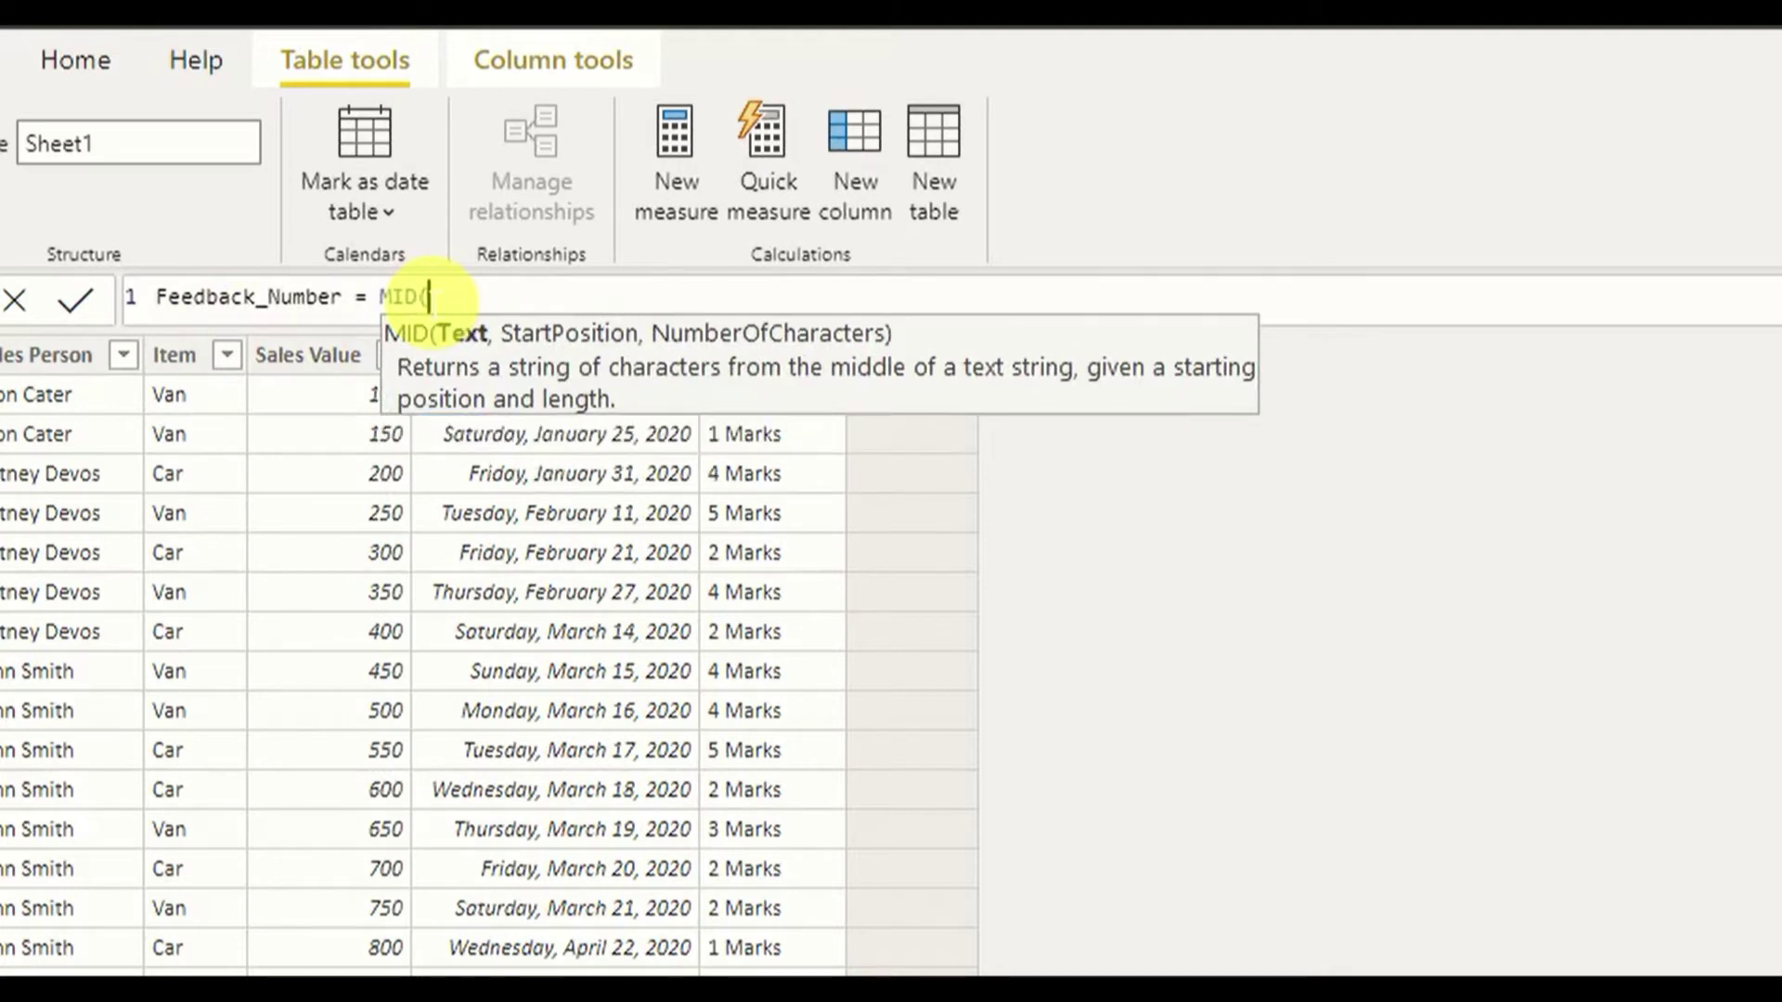
pyautogui.write('sh')
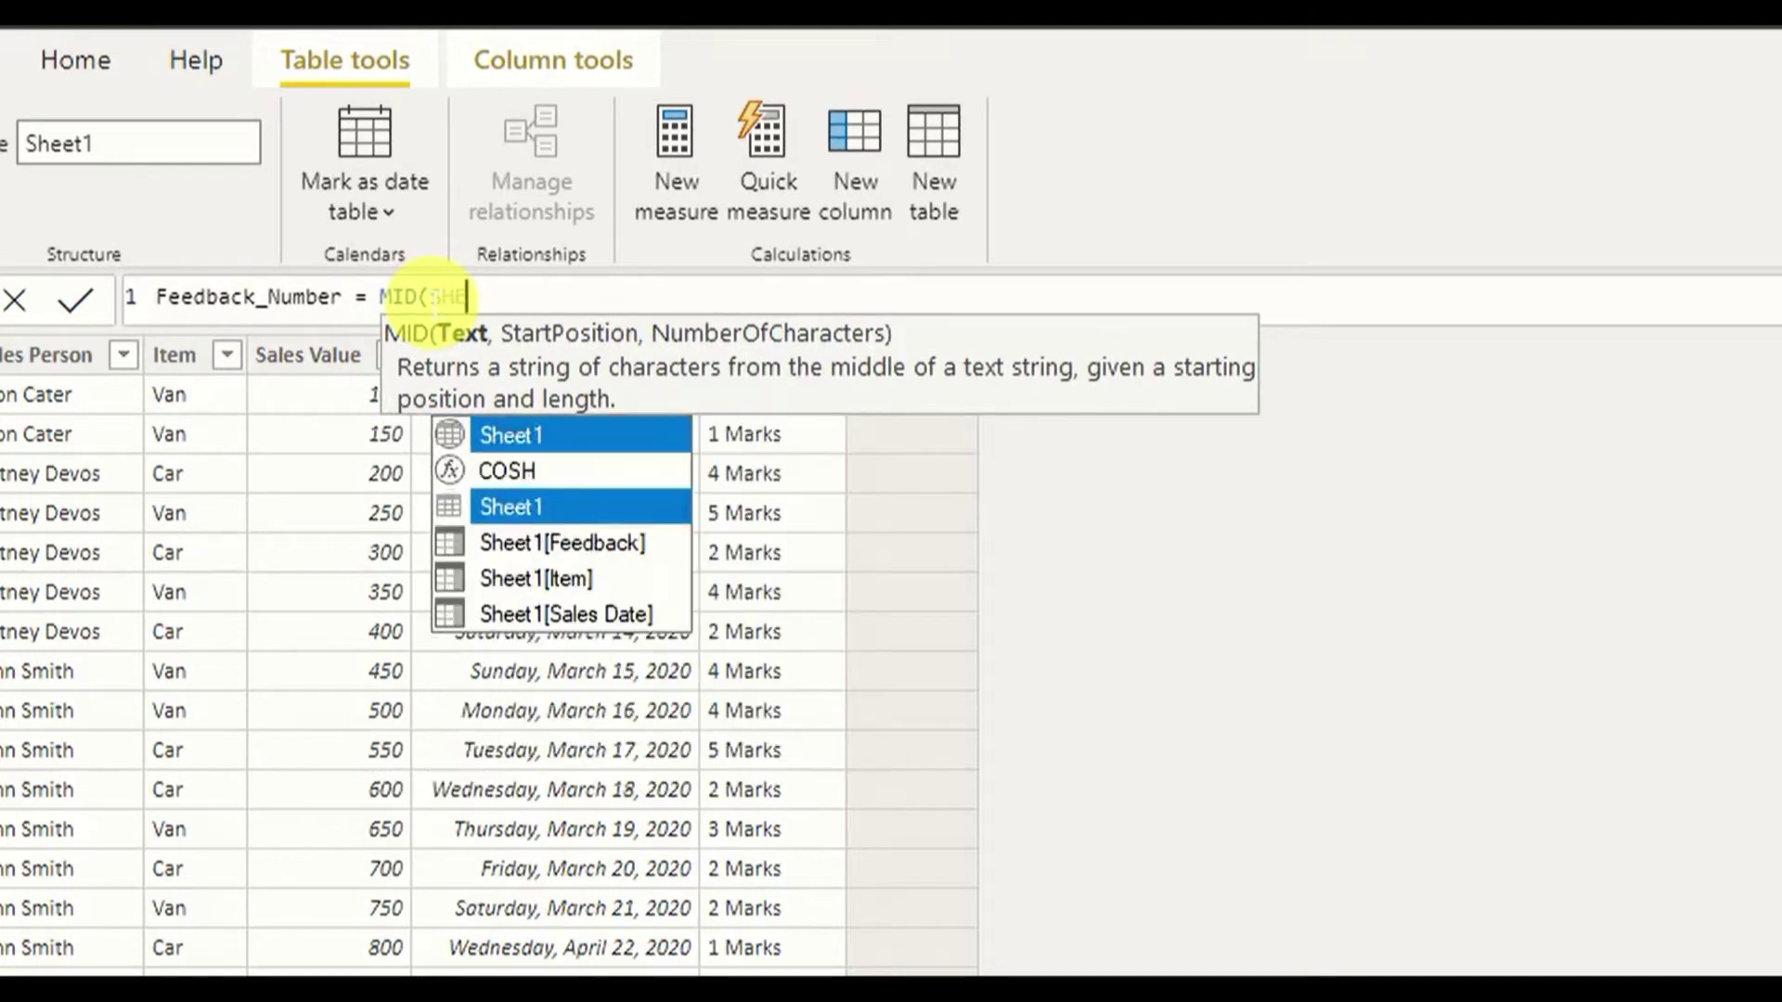
pyautogui.press('Down')
pyautogui.press('Tab')
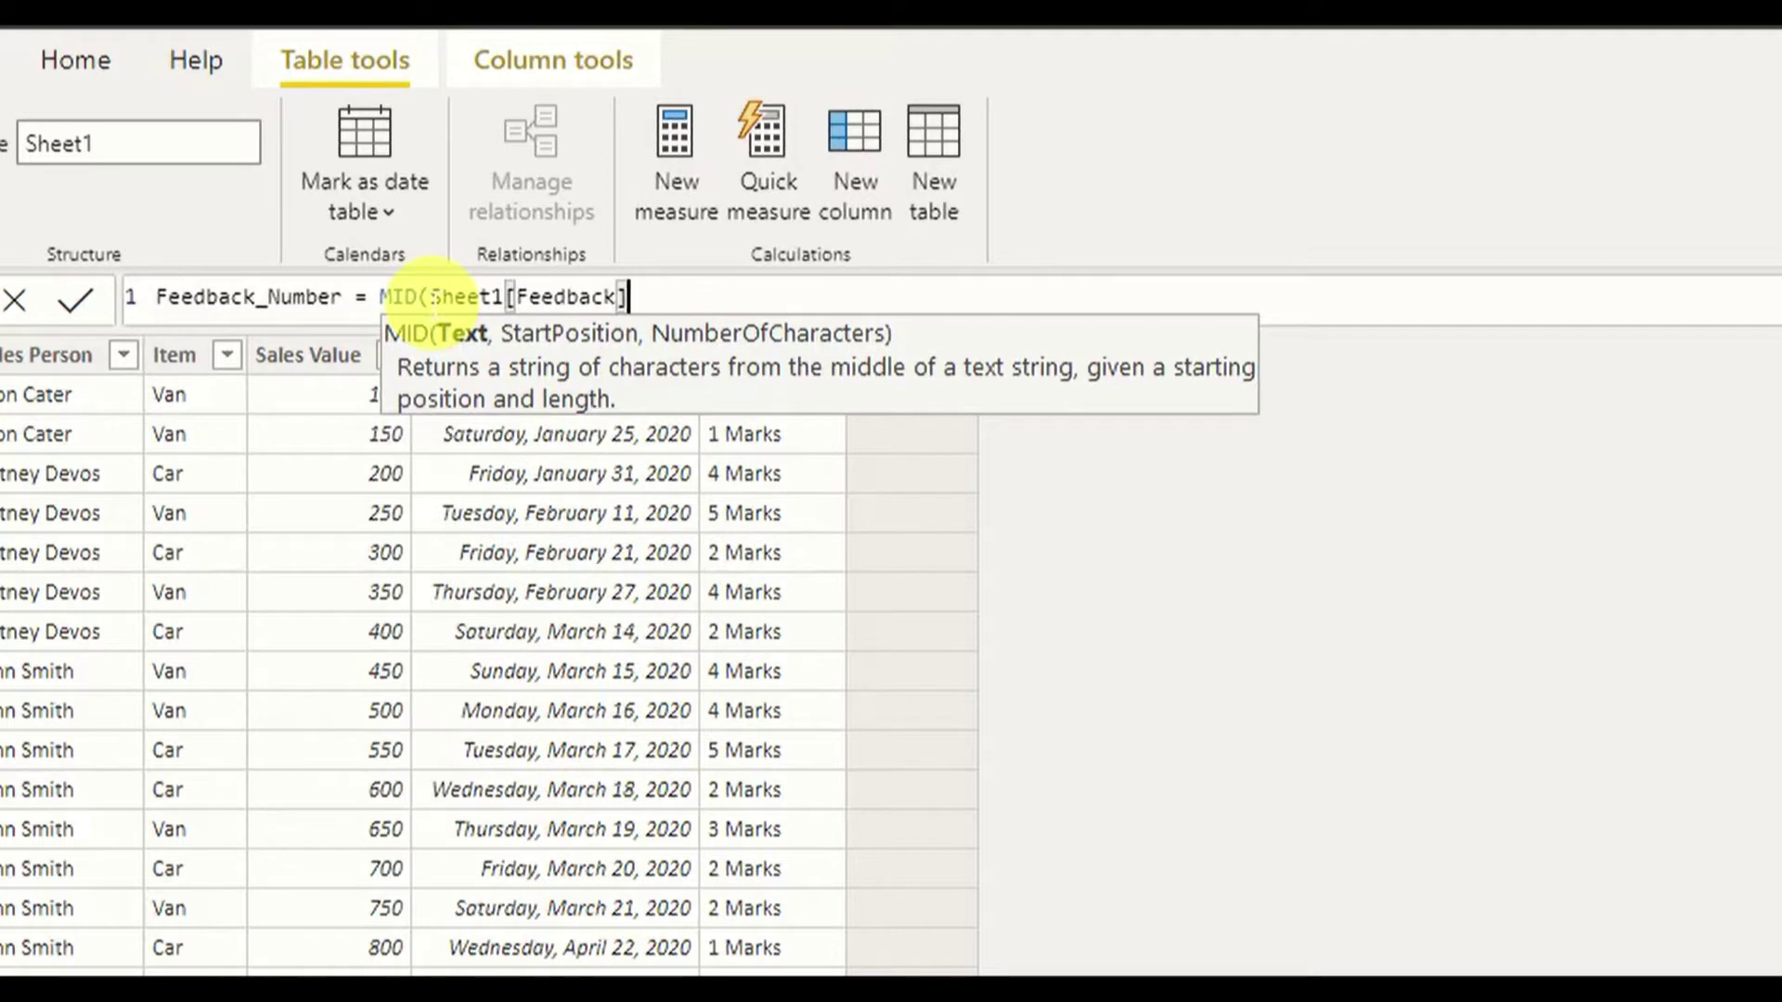
pyautogui.write(',1,1)')
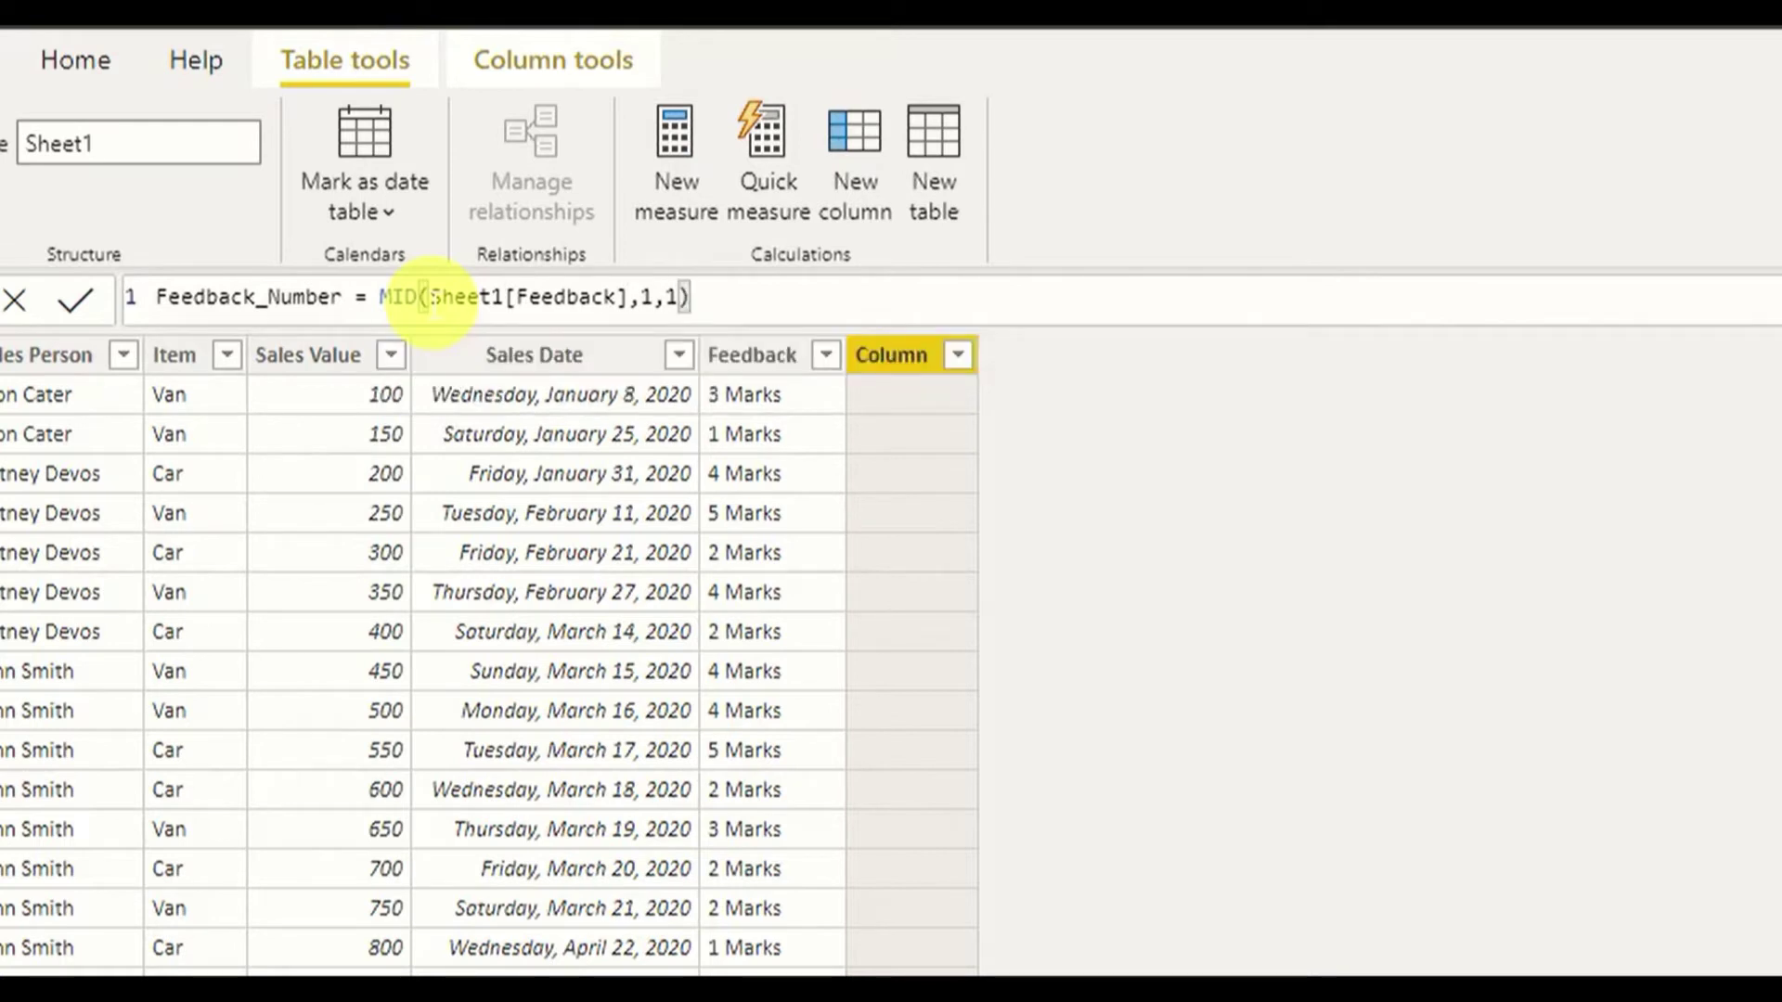
pyautogui.press('Return')
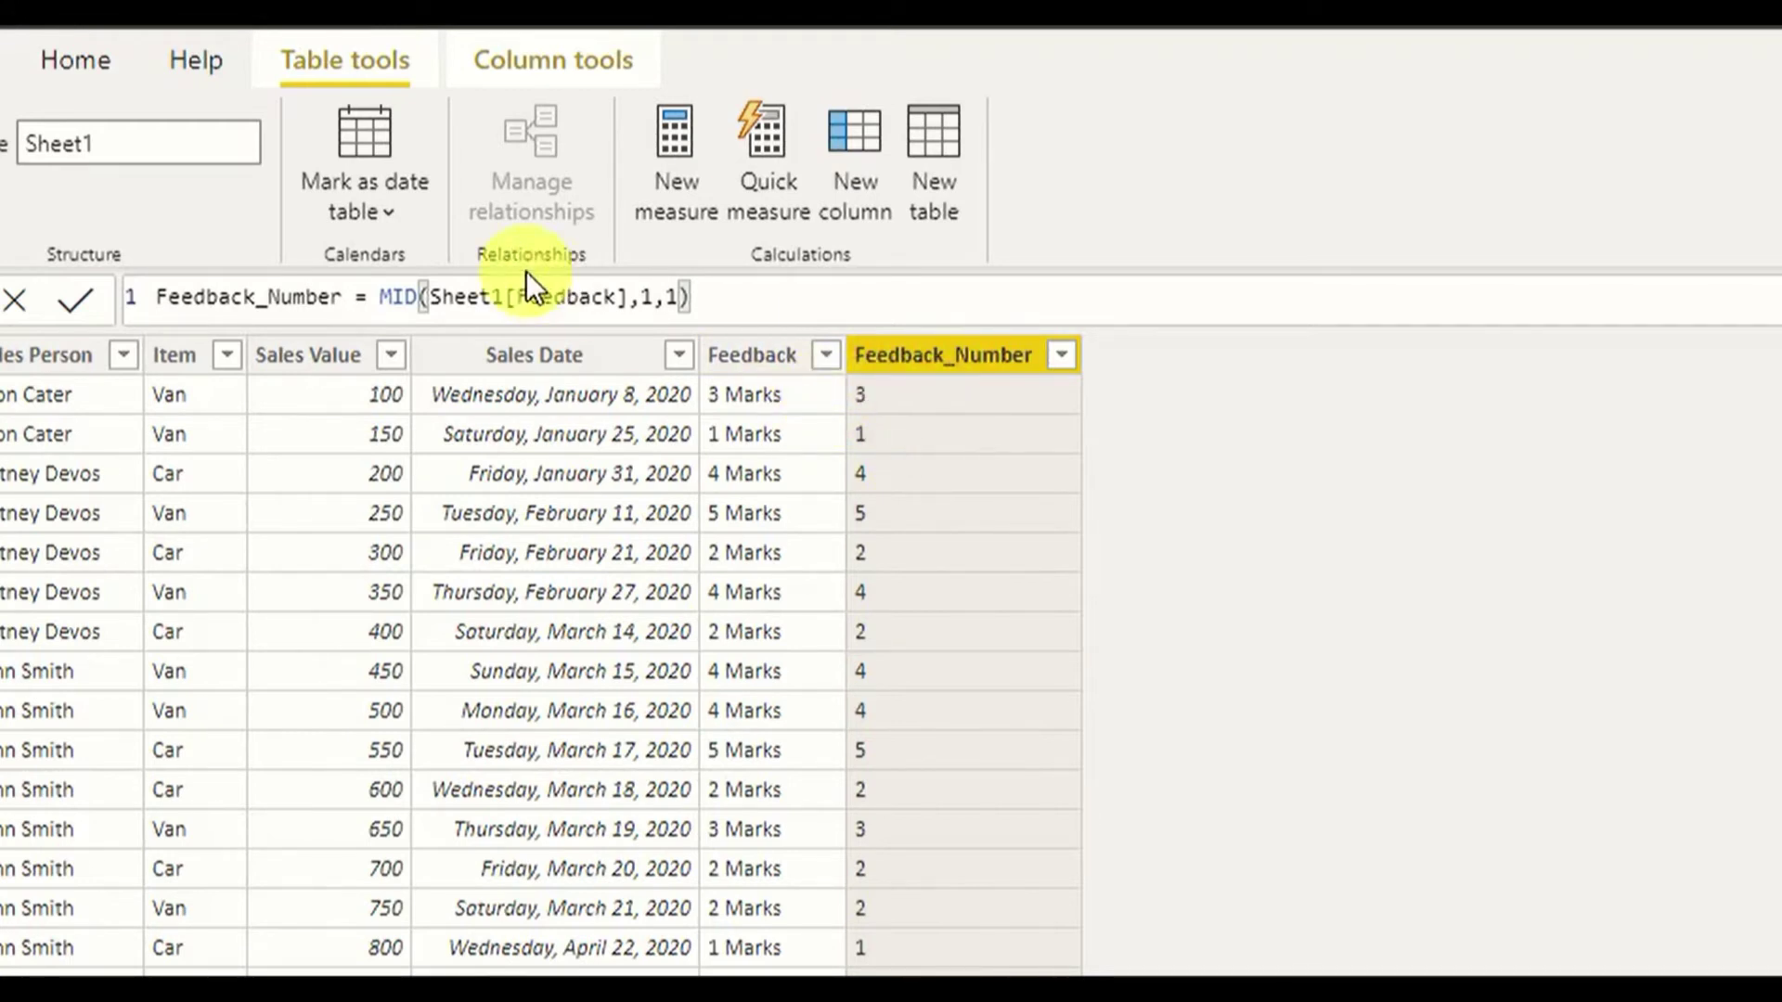
# Change the Feedback_Number formula to VALUE(MID(Sheet1[Feedback],1,1))
pyautogui.click(403, 298)
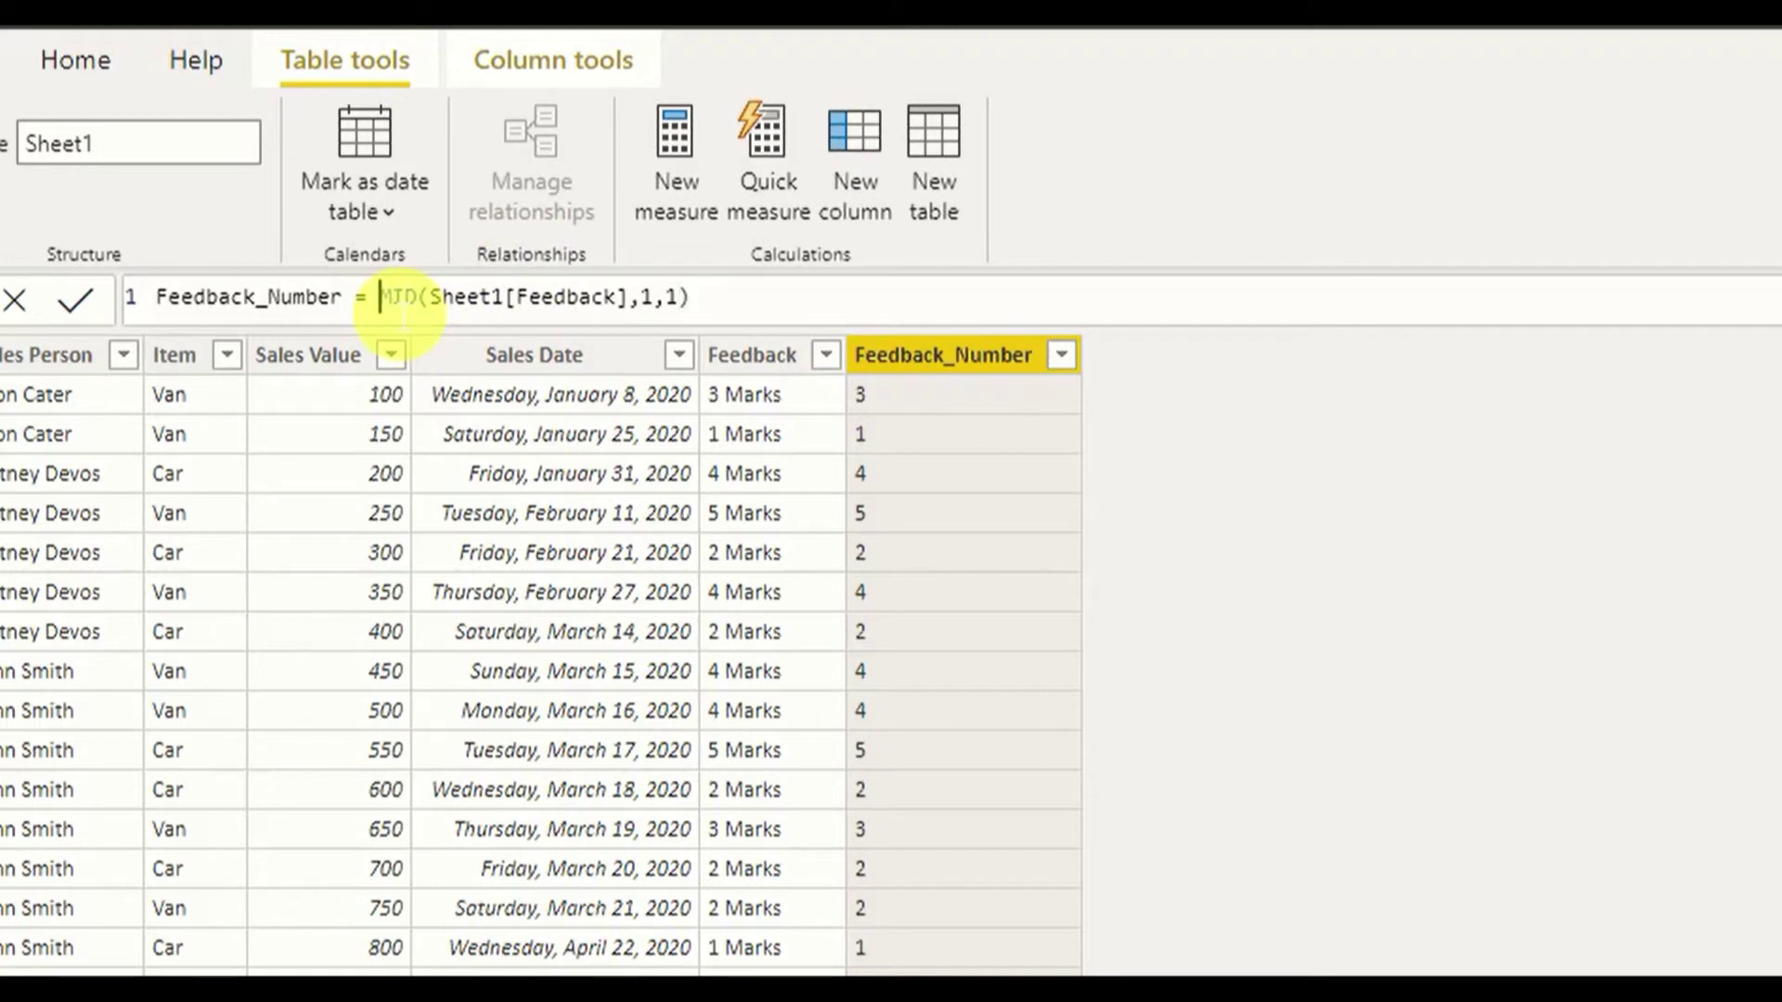
pyautogui.write('VALK')
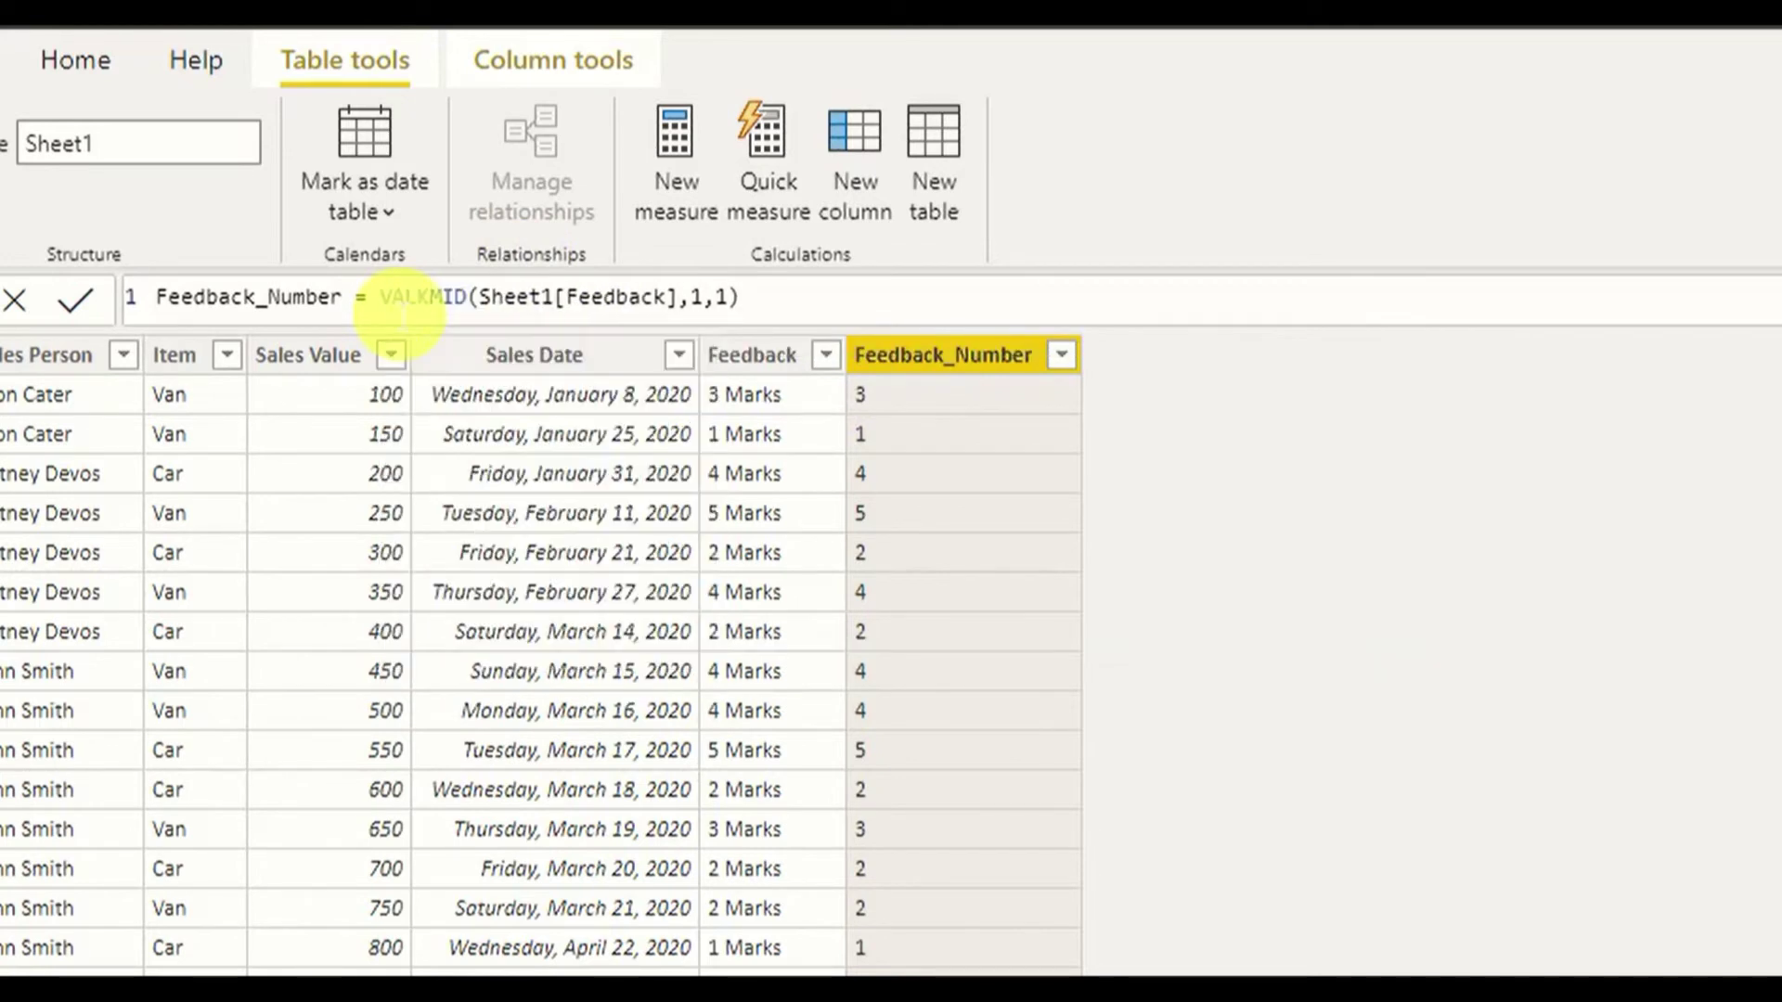
pyautogui.press('BackSpace')
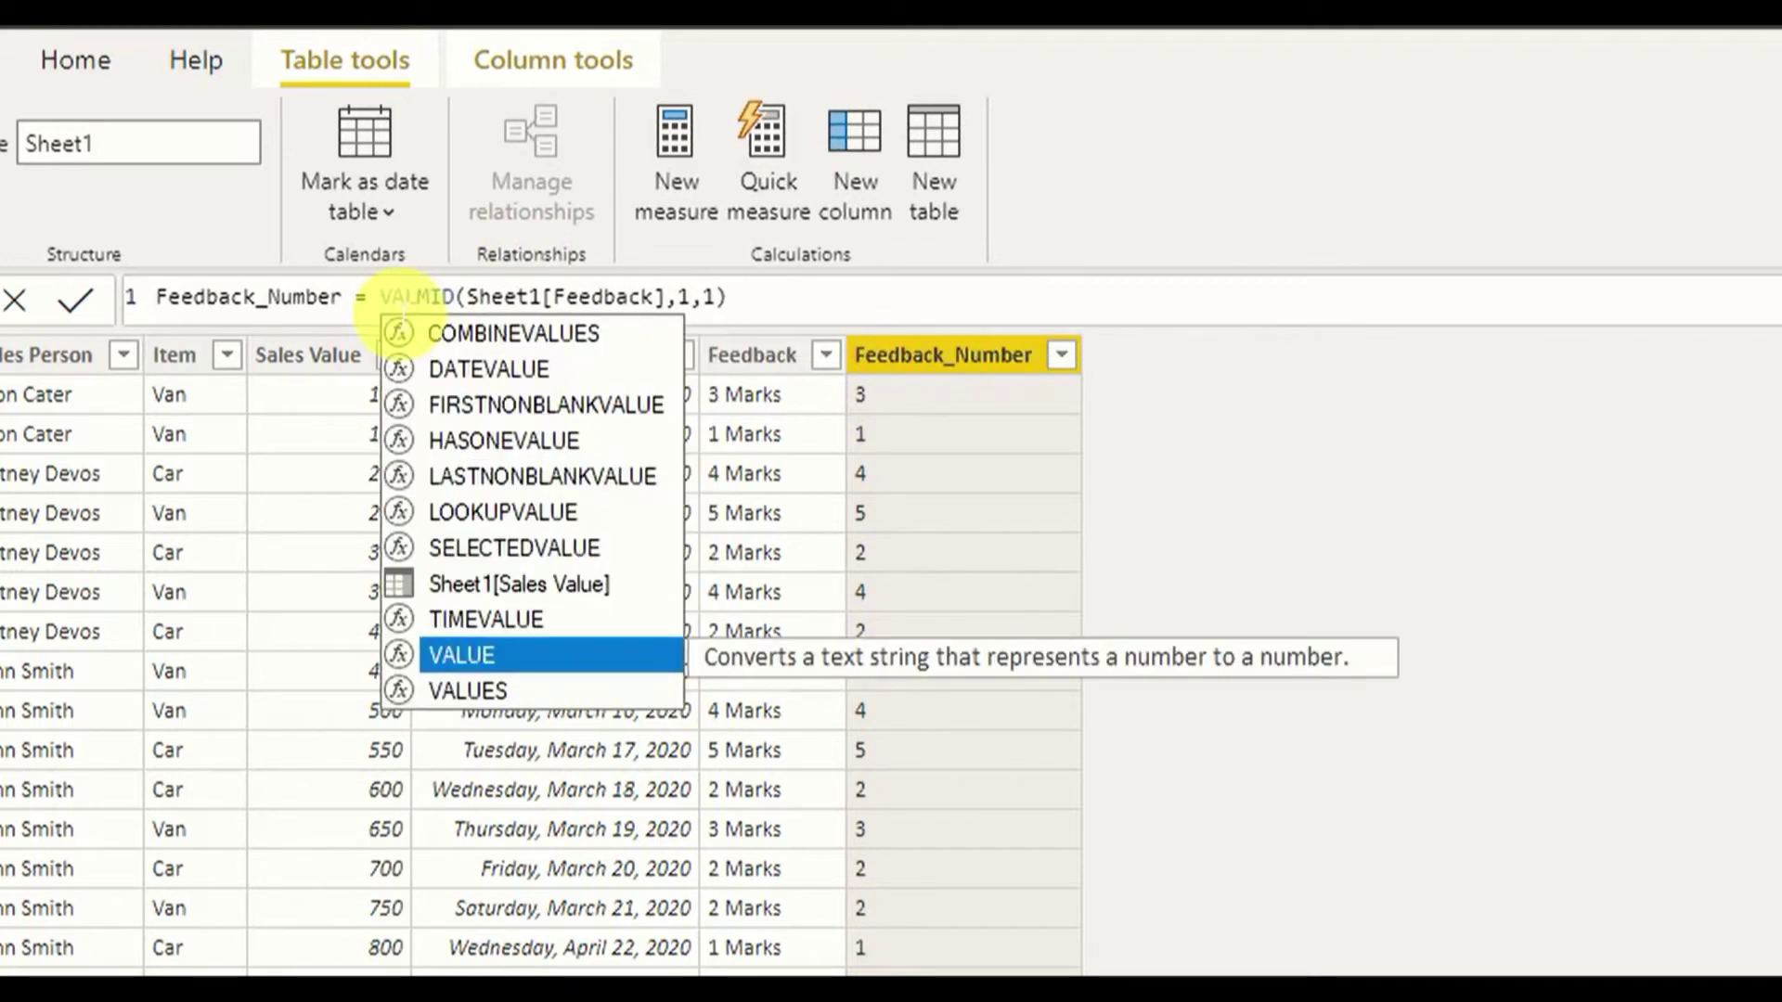
pyautogui.write('UE')
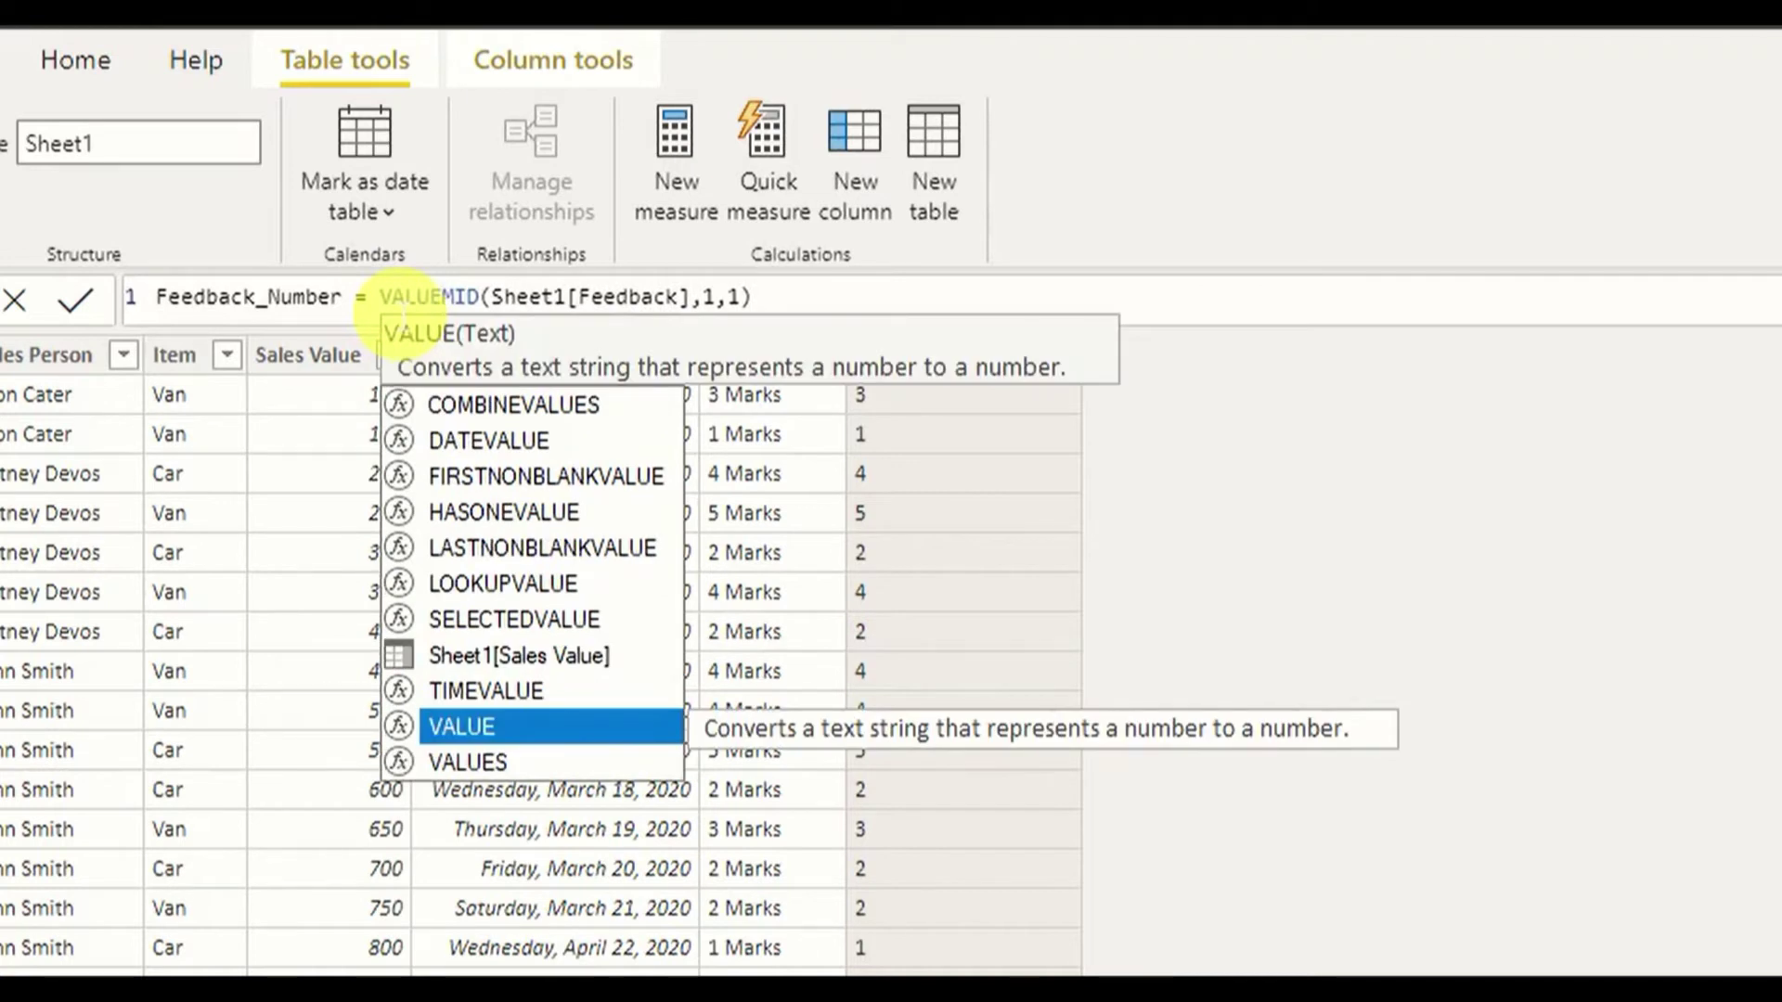
pyautogui.write('(')
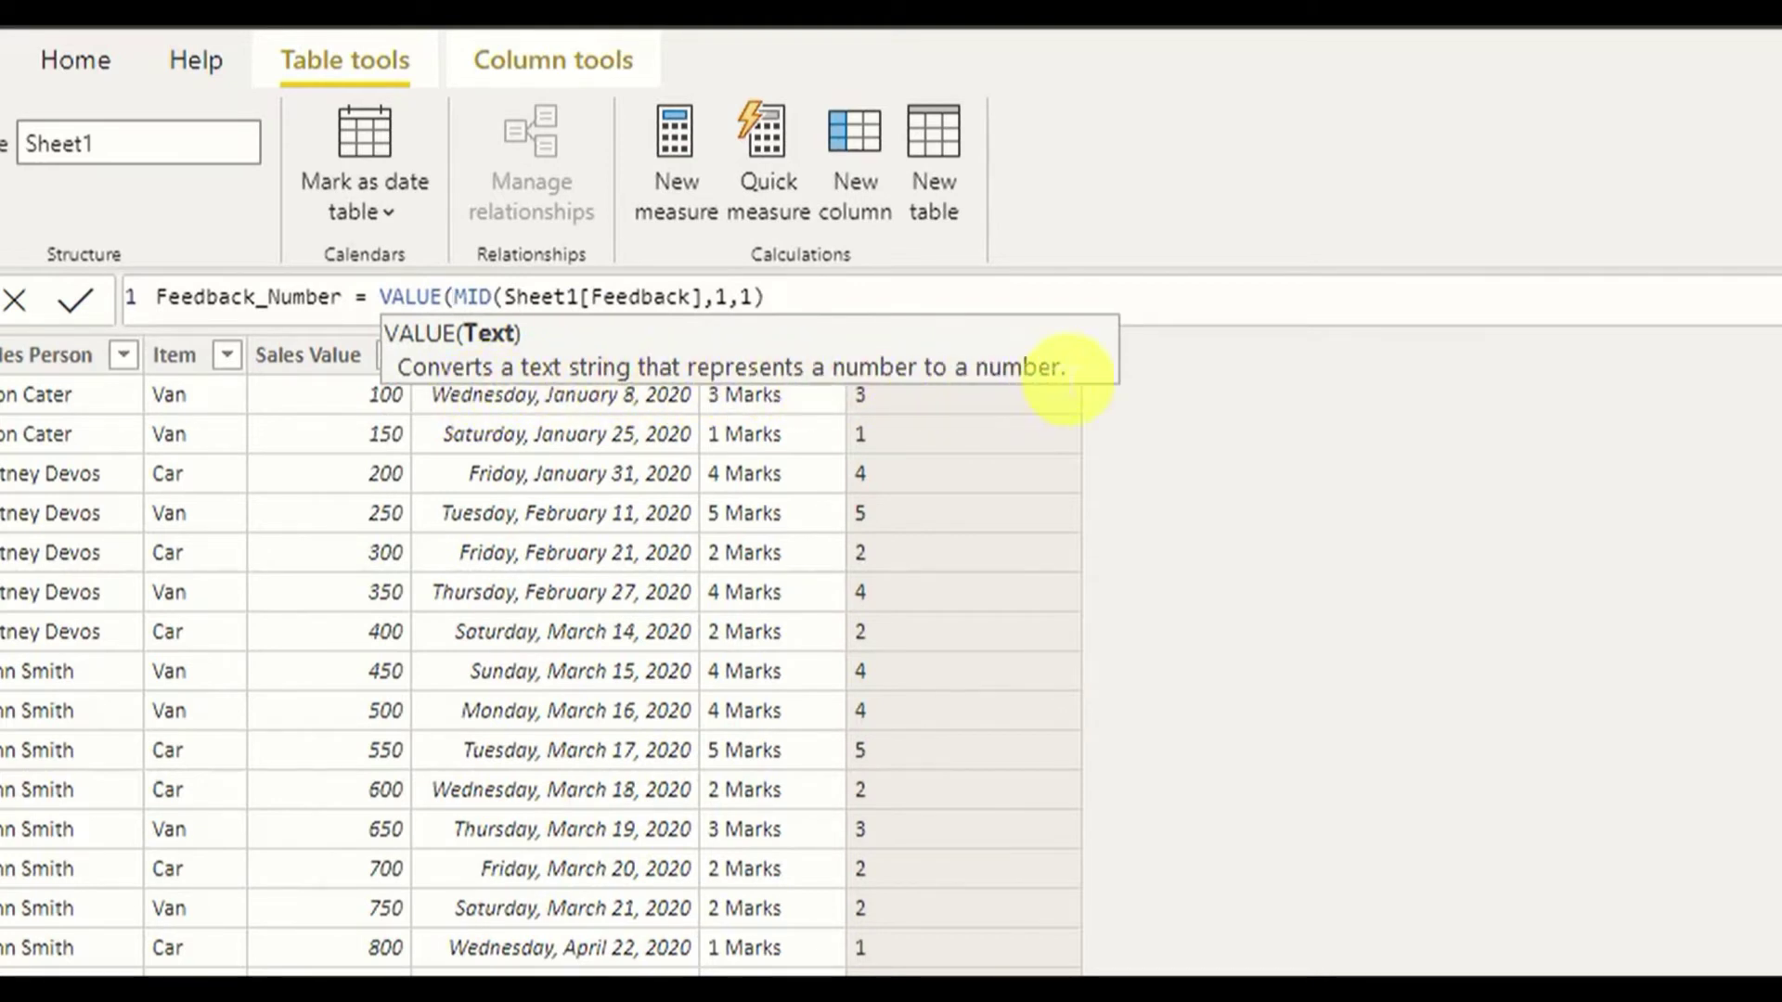
pyautogui.click(853, 301)
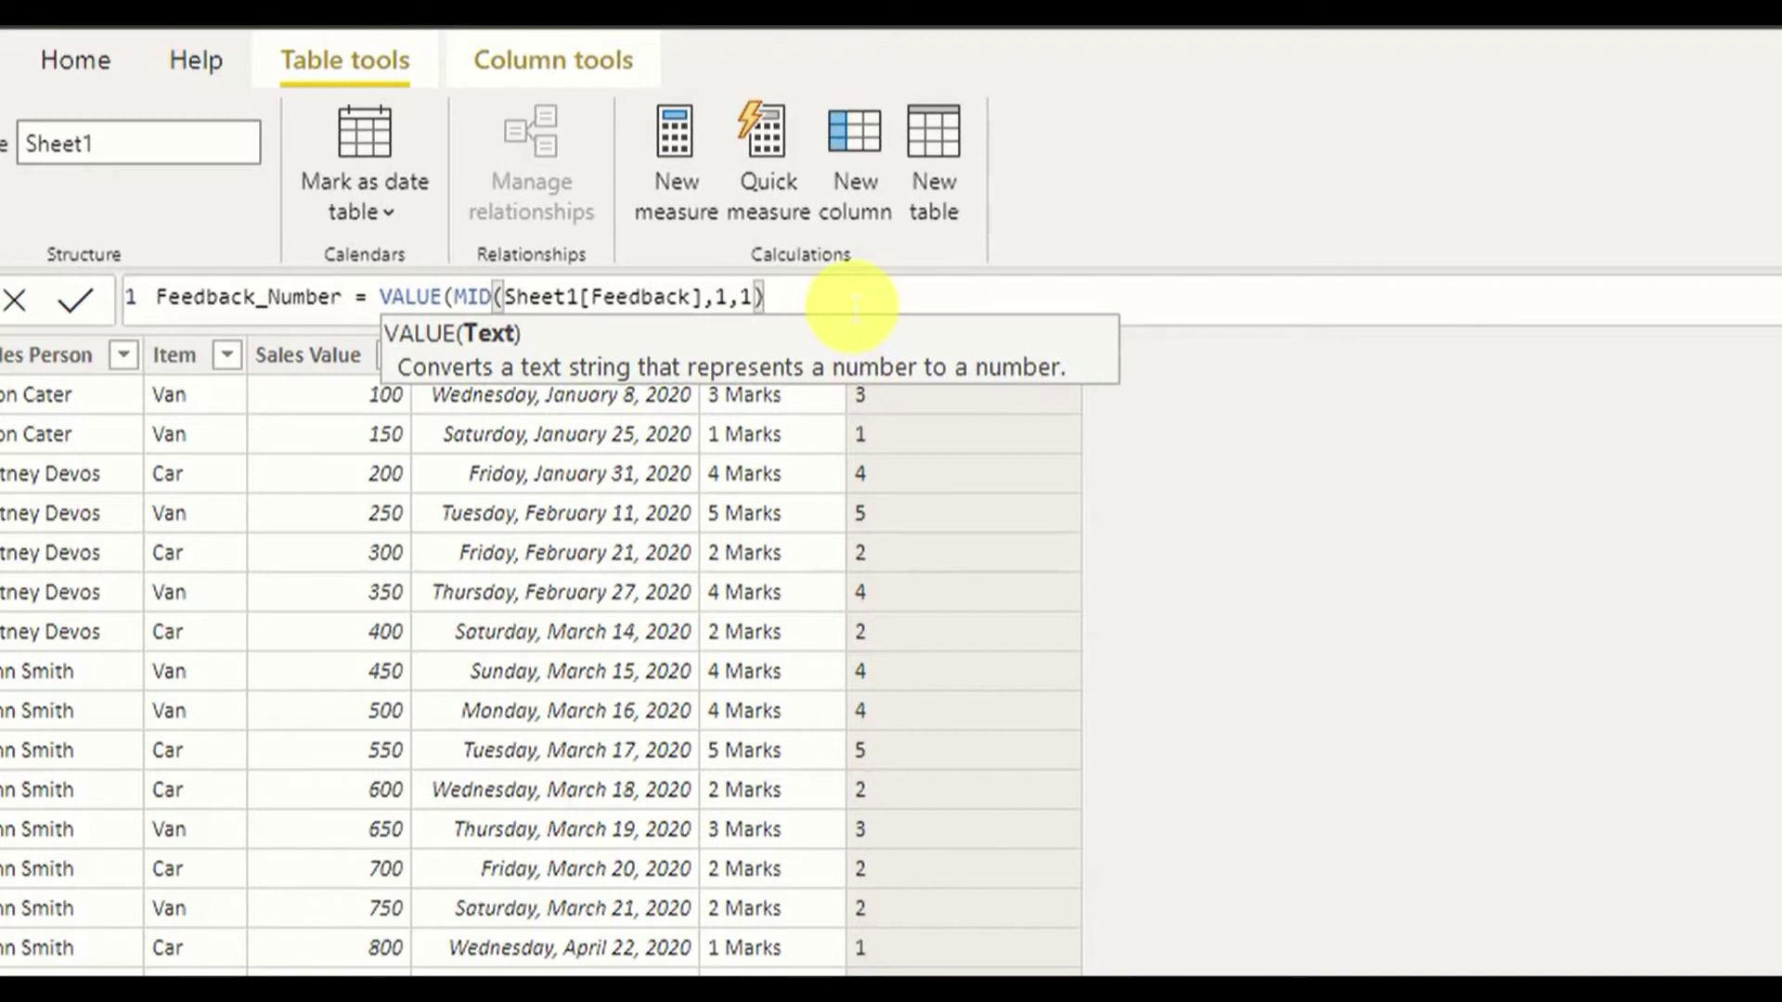
pyautogui.moveTo(454, 297); pyautogui.dragTo(773, 299)
pyautogui.click(773, 299)
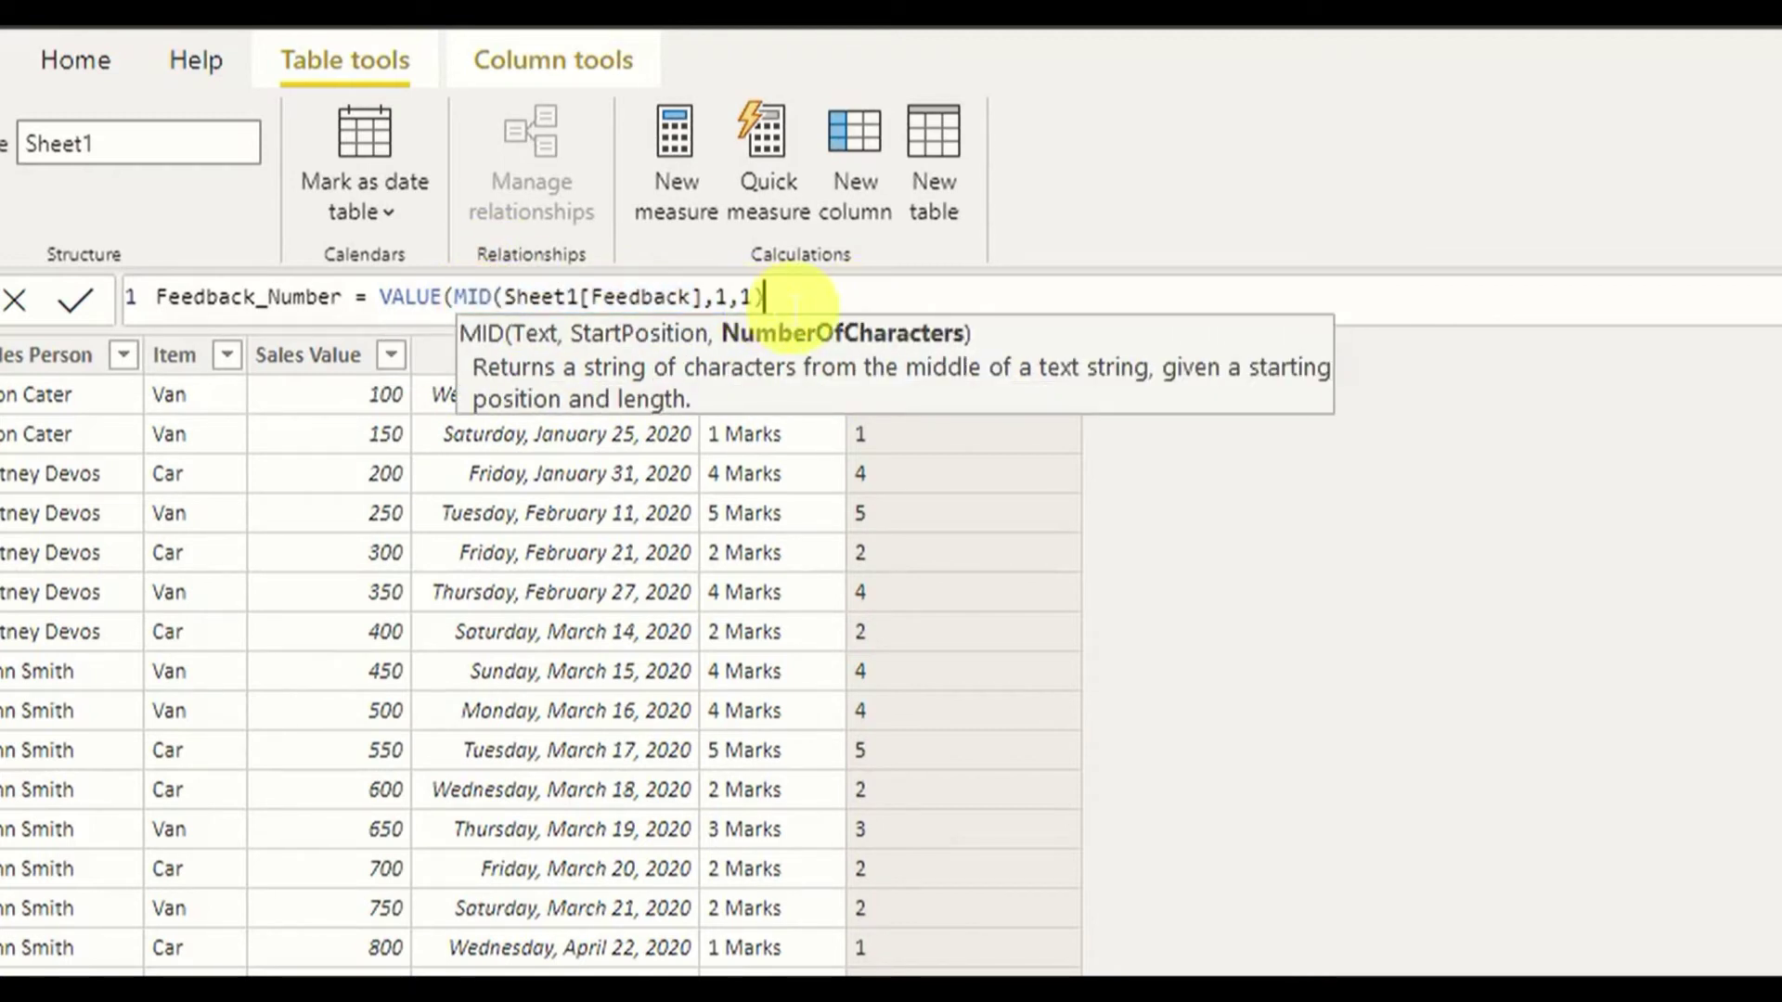
pyautogui.write(')')
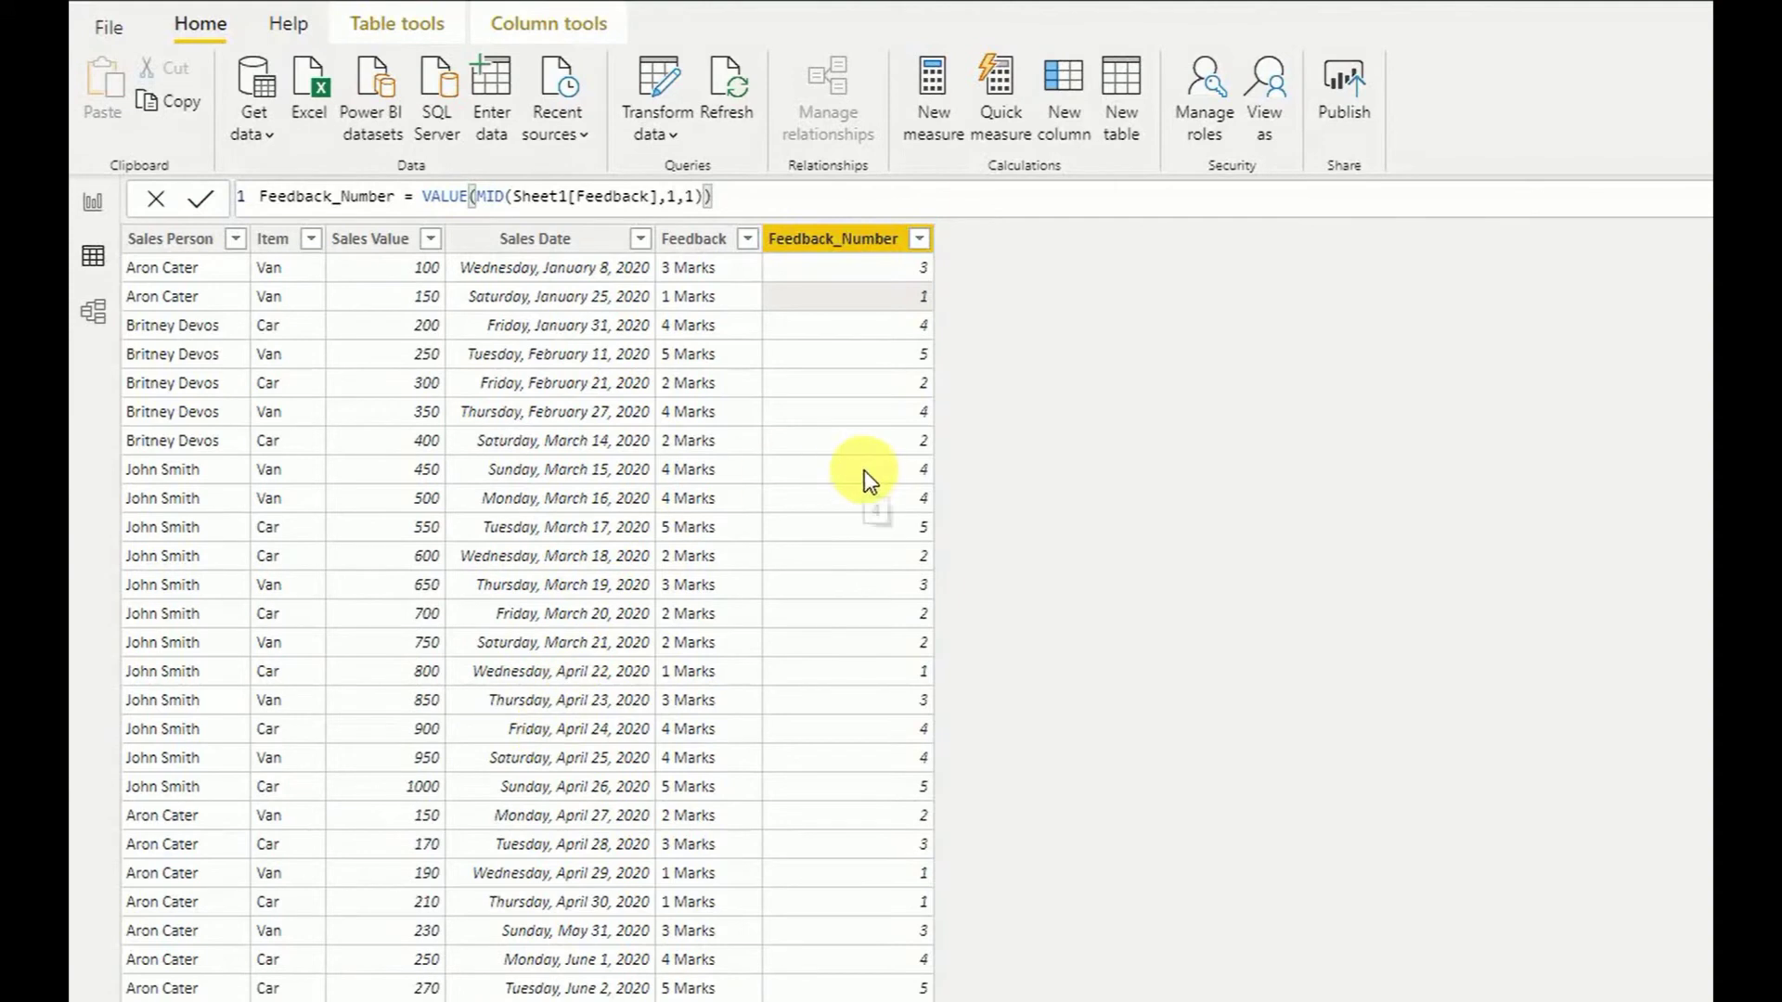
# Open the Sheet1 query in Power Query Editor with the Feedback column selected
pyautogui.click(665, 132)
pyautogui.click(713, 187)
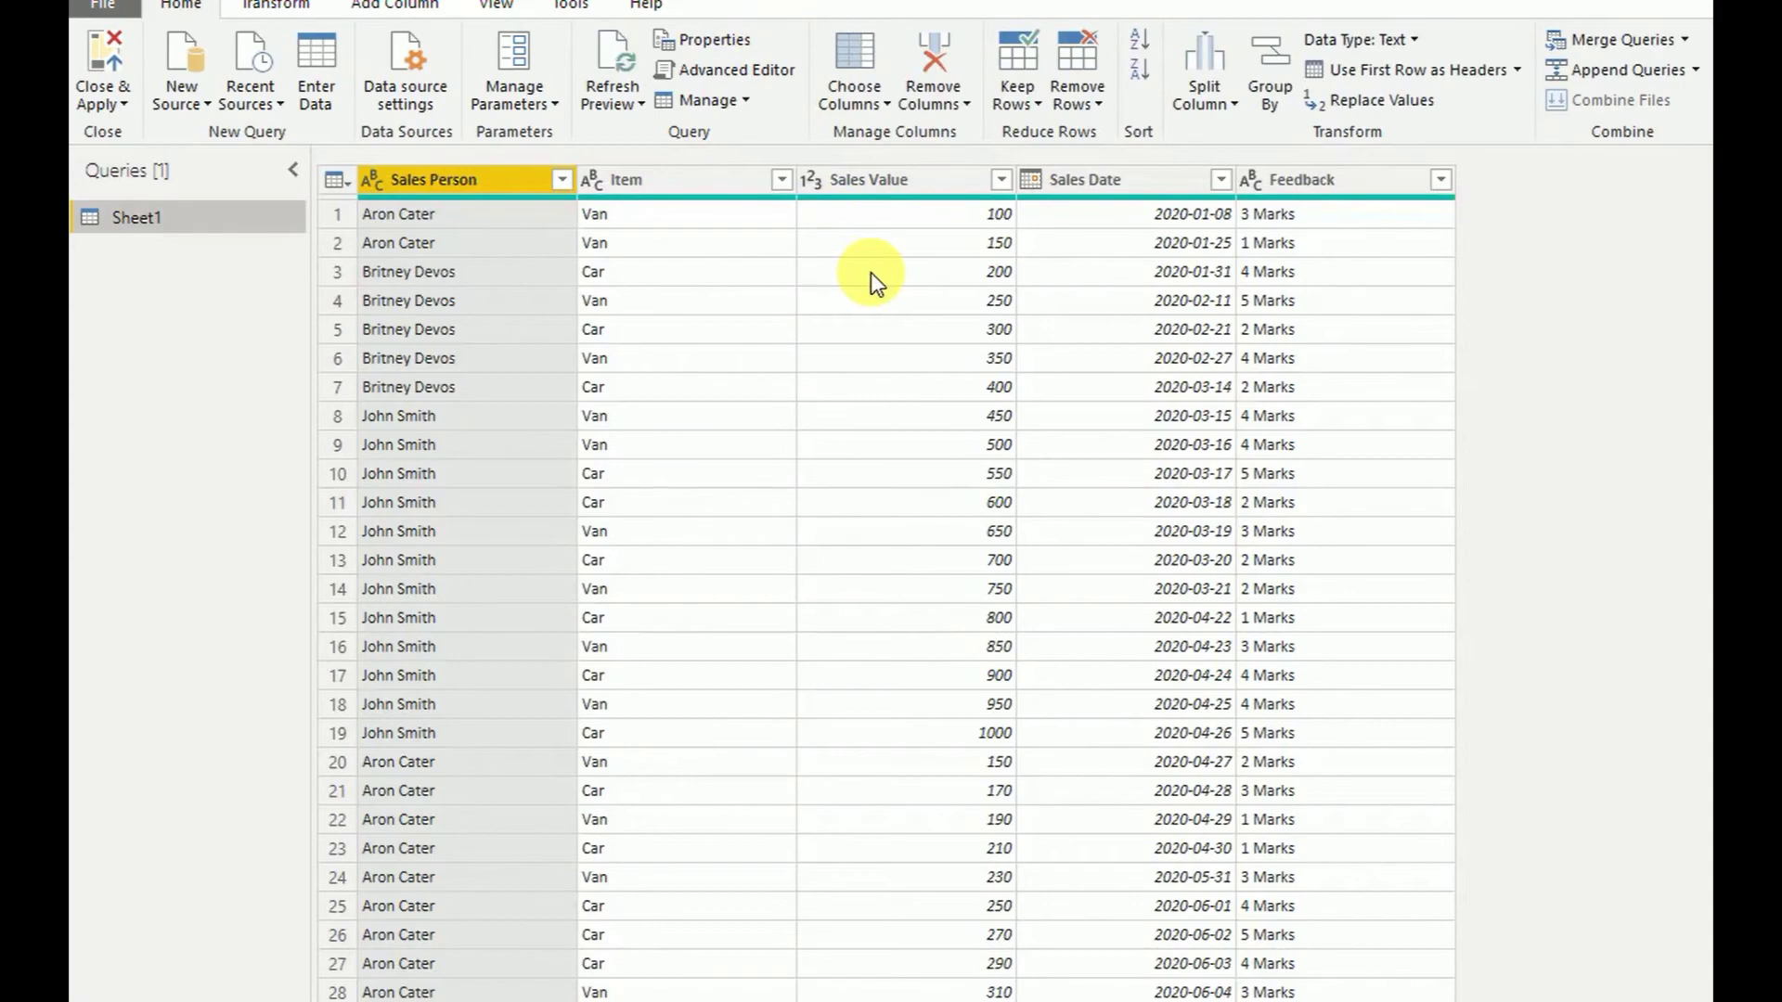
pyautogui.click(1305, 180)
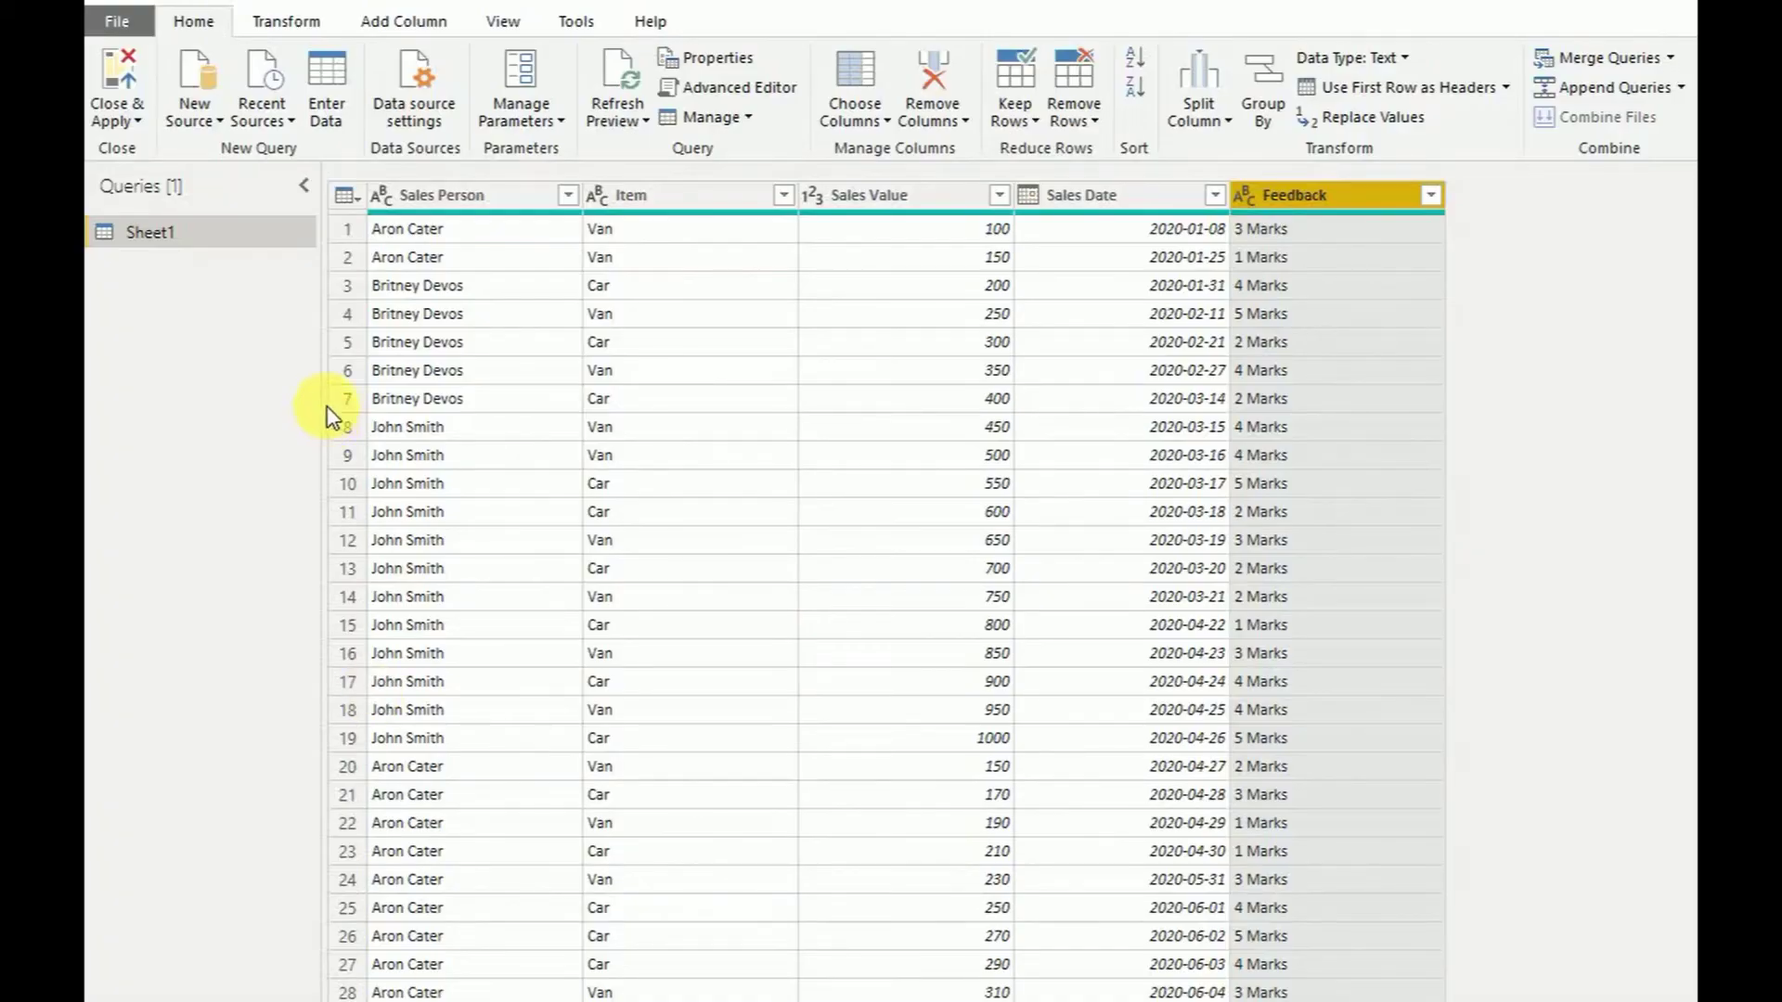
pyautogui.click(287, 24)
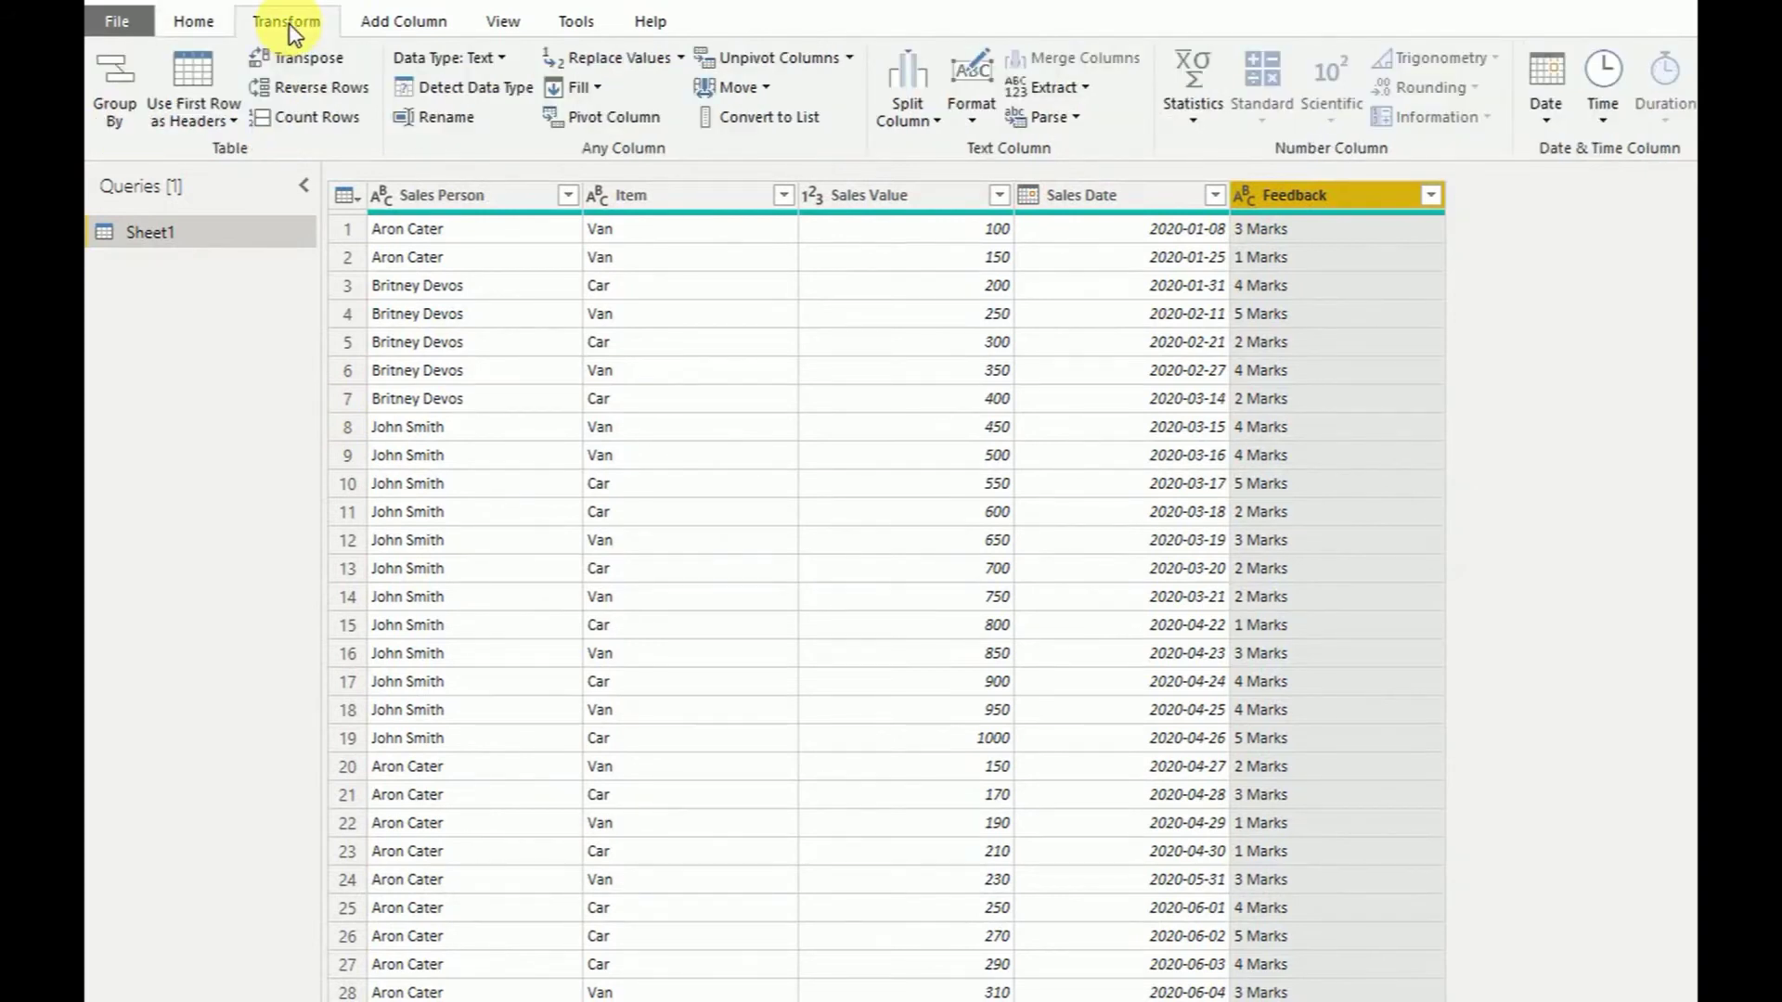
# Extract only the first 1 character from each Feedback value
pyautogui.click(1084, 91)
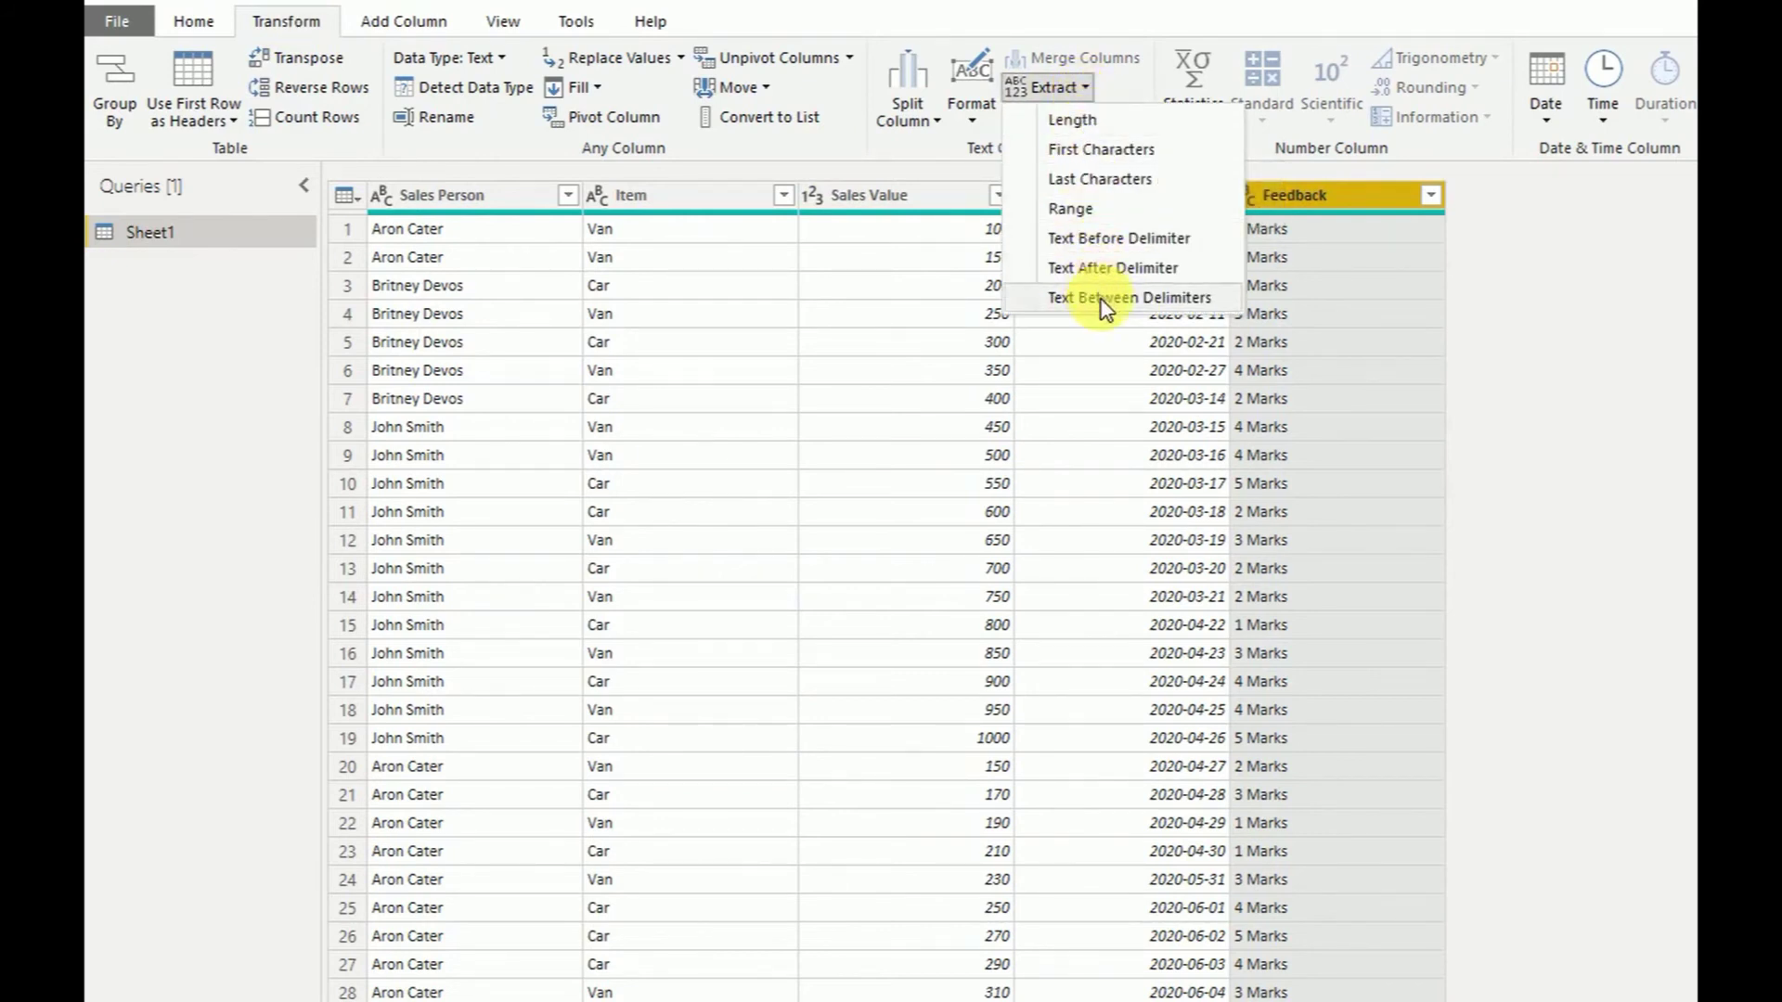
pyautogui.click(1100, 150)
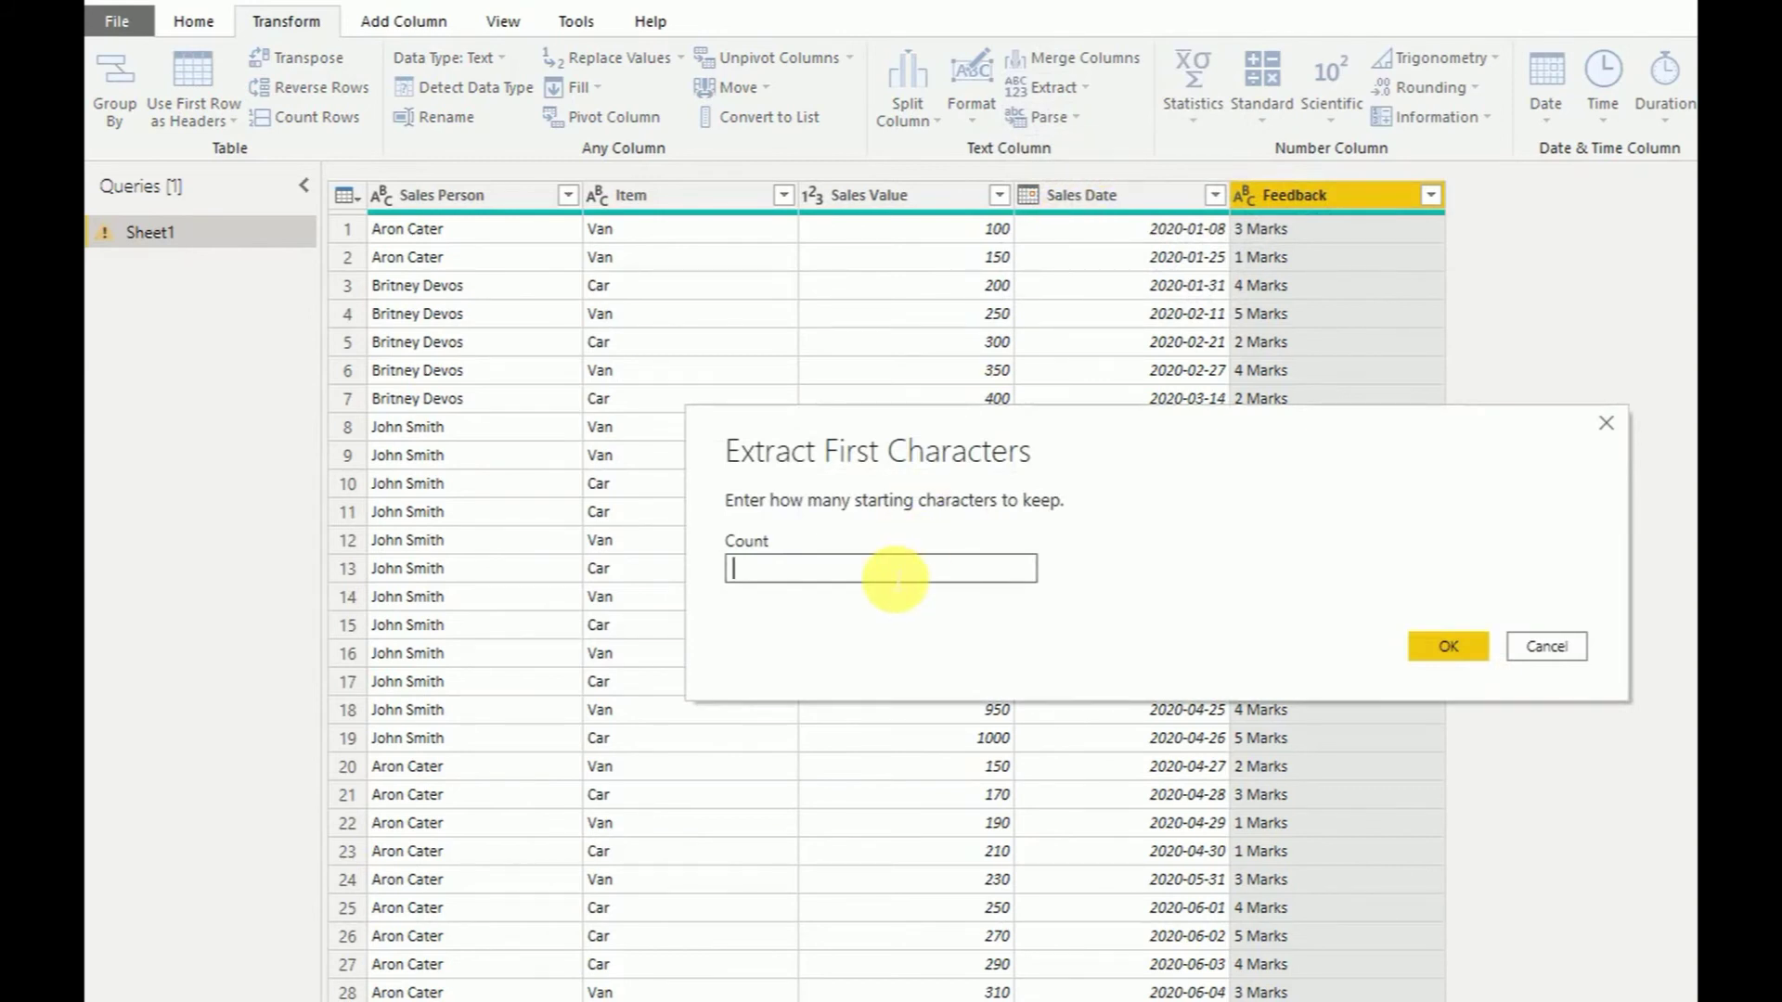
pyautogui.write('1')
pyautogui.click(1439, 654)
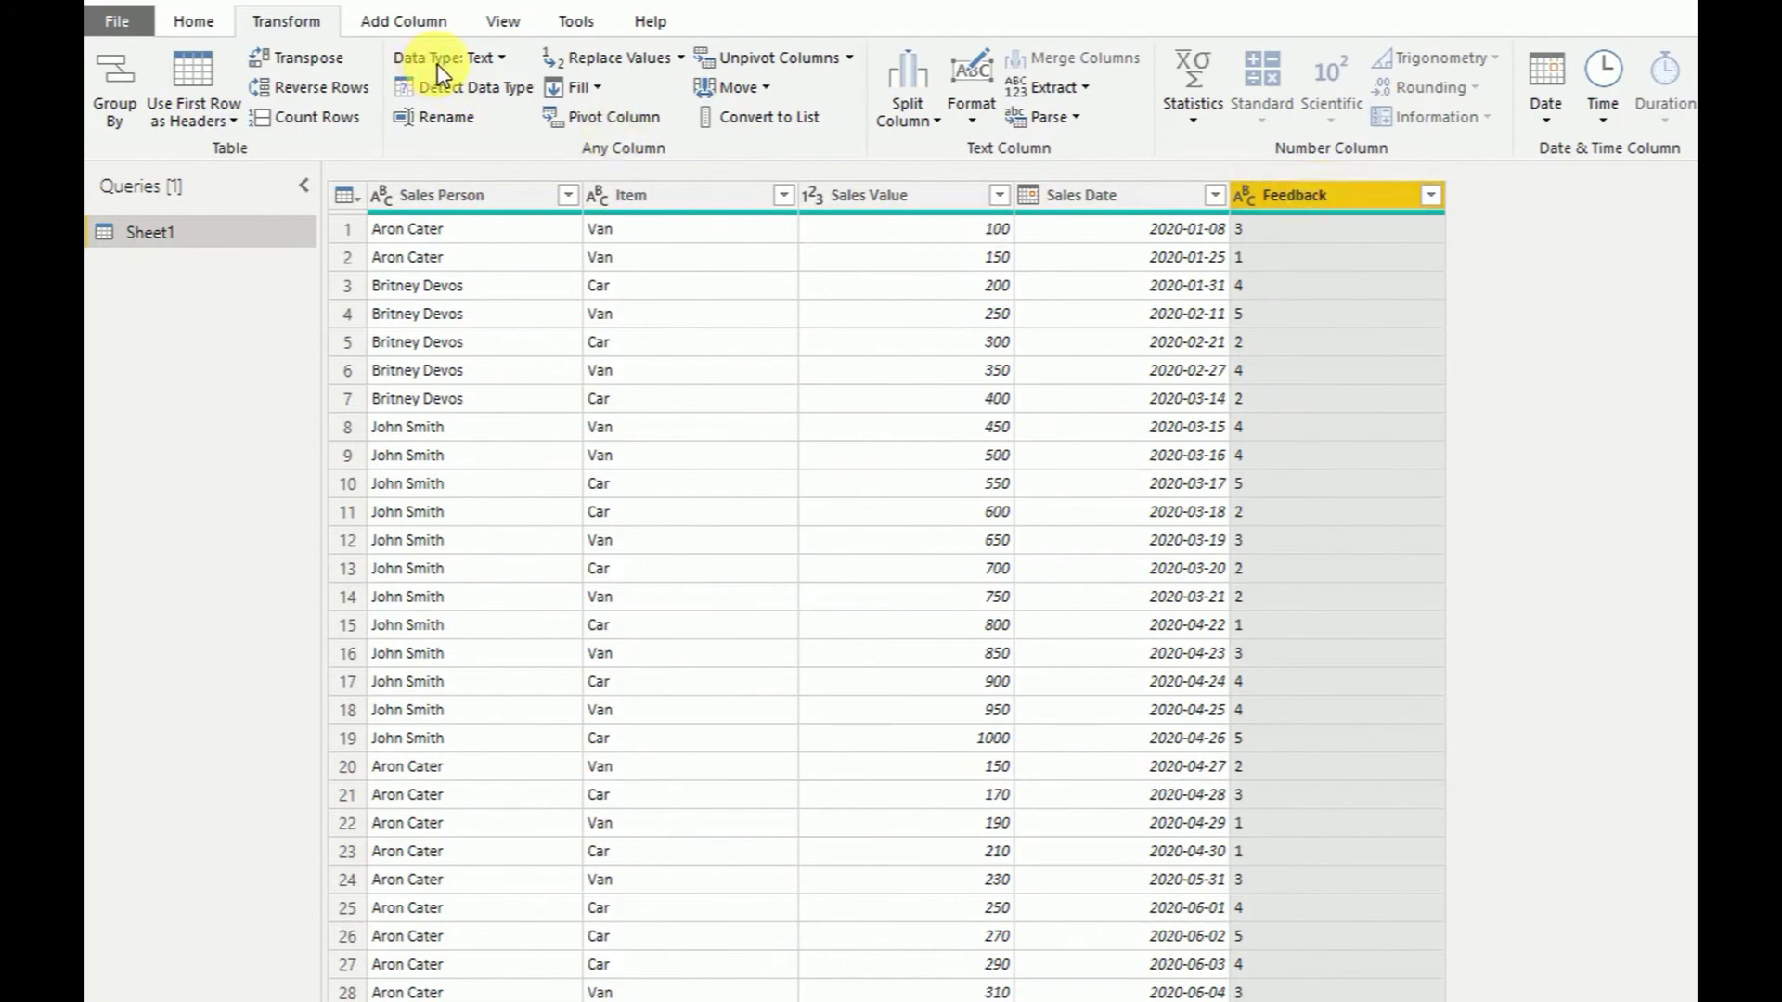
# Set Feedback to Whole Number and apply the query changes with Close & Apply
pyautogui.click(498, 59)
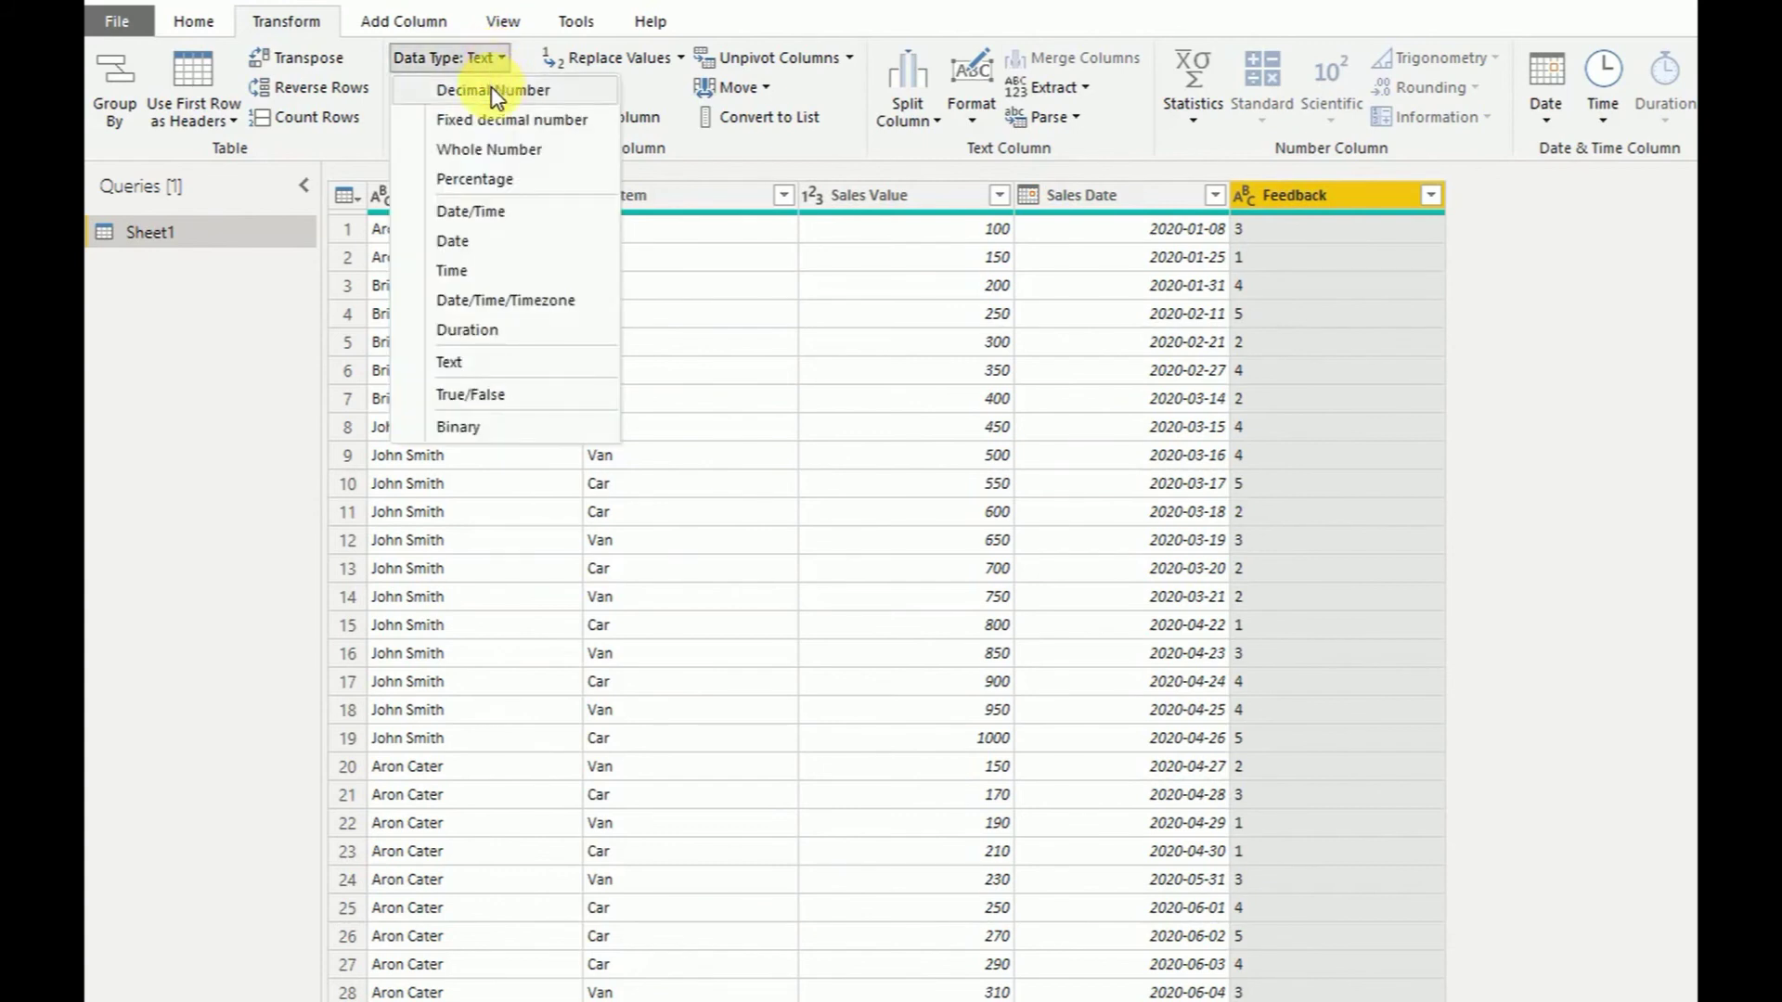
pyautogui.click(500, 149)
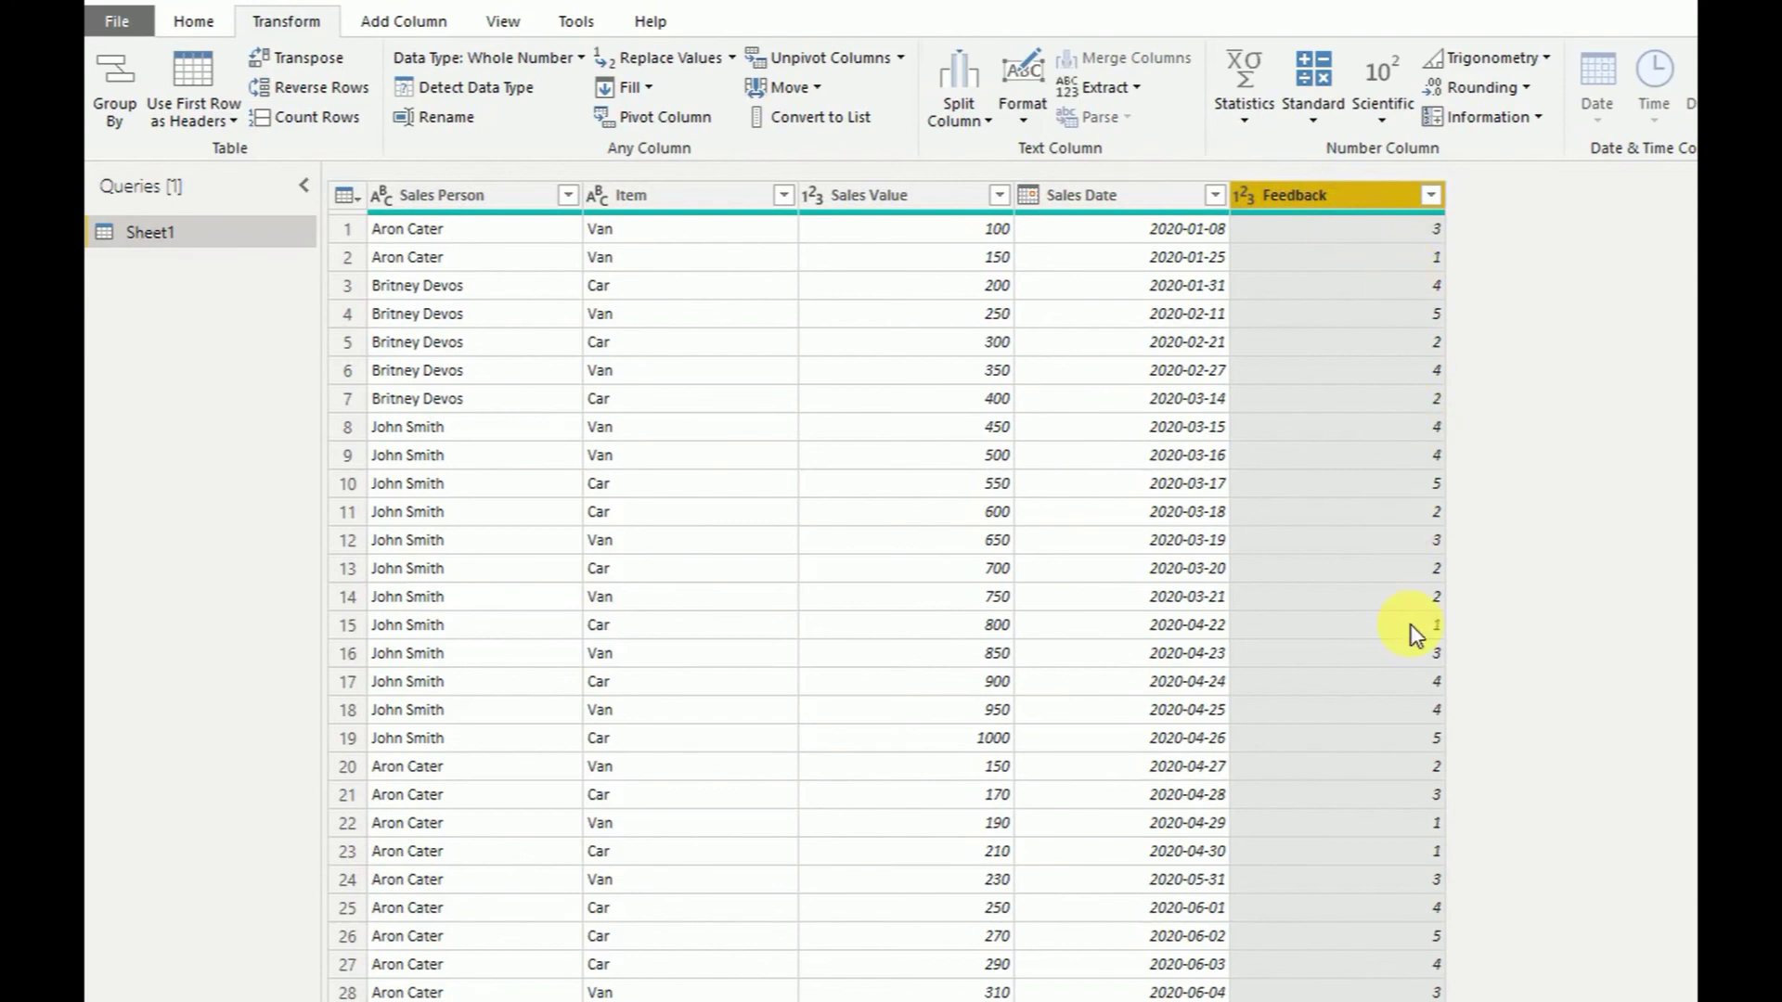
pyautogui.click(191, 22)
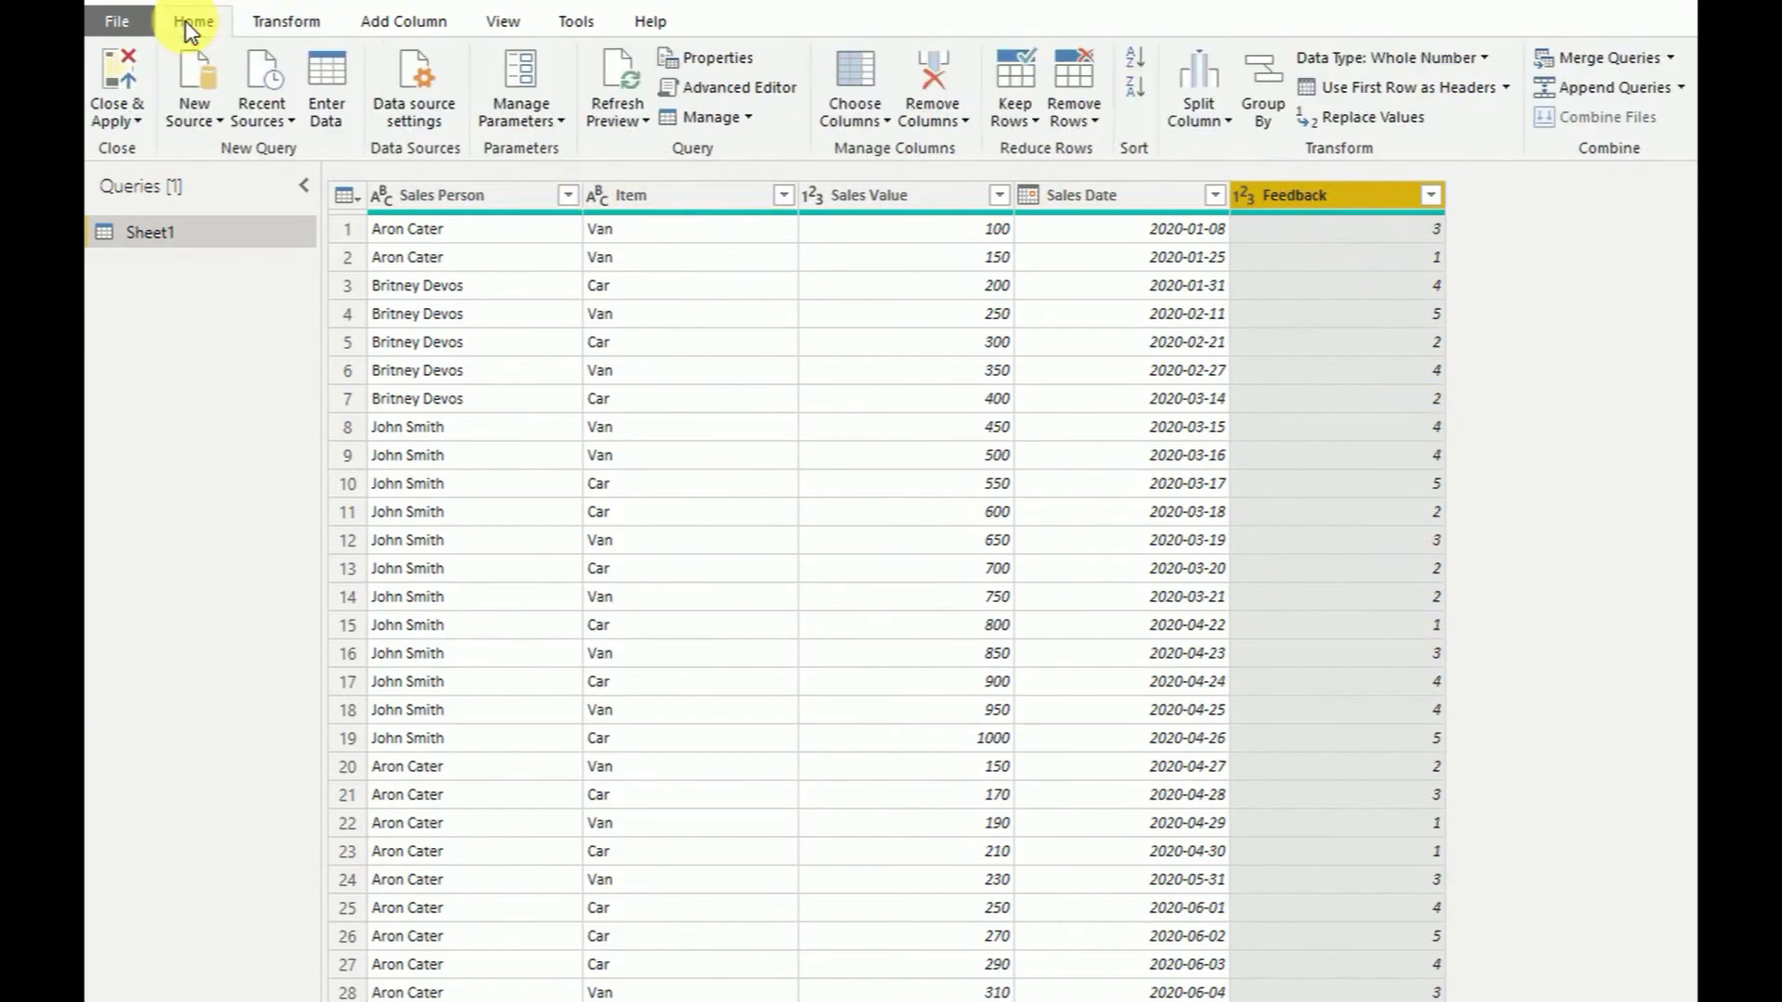
pyautogui.click(138, 123)
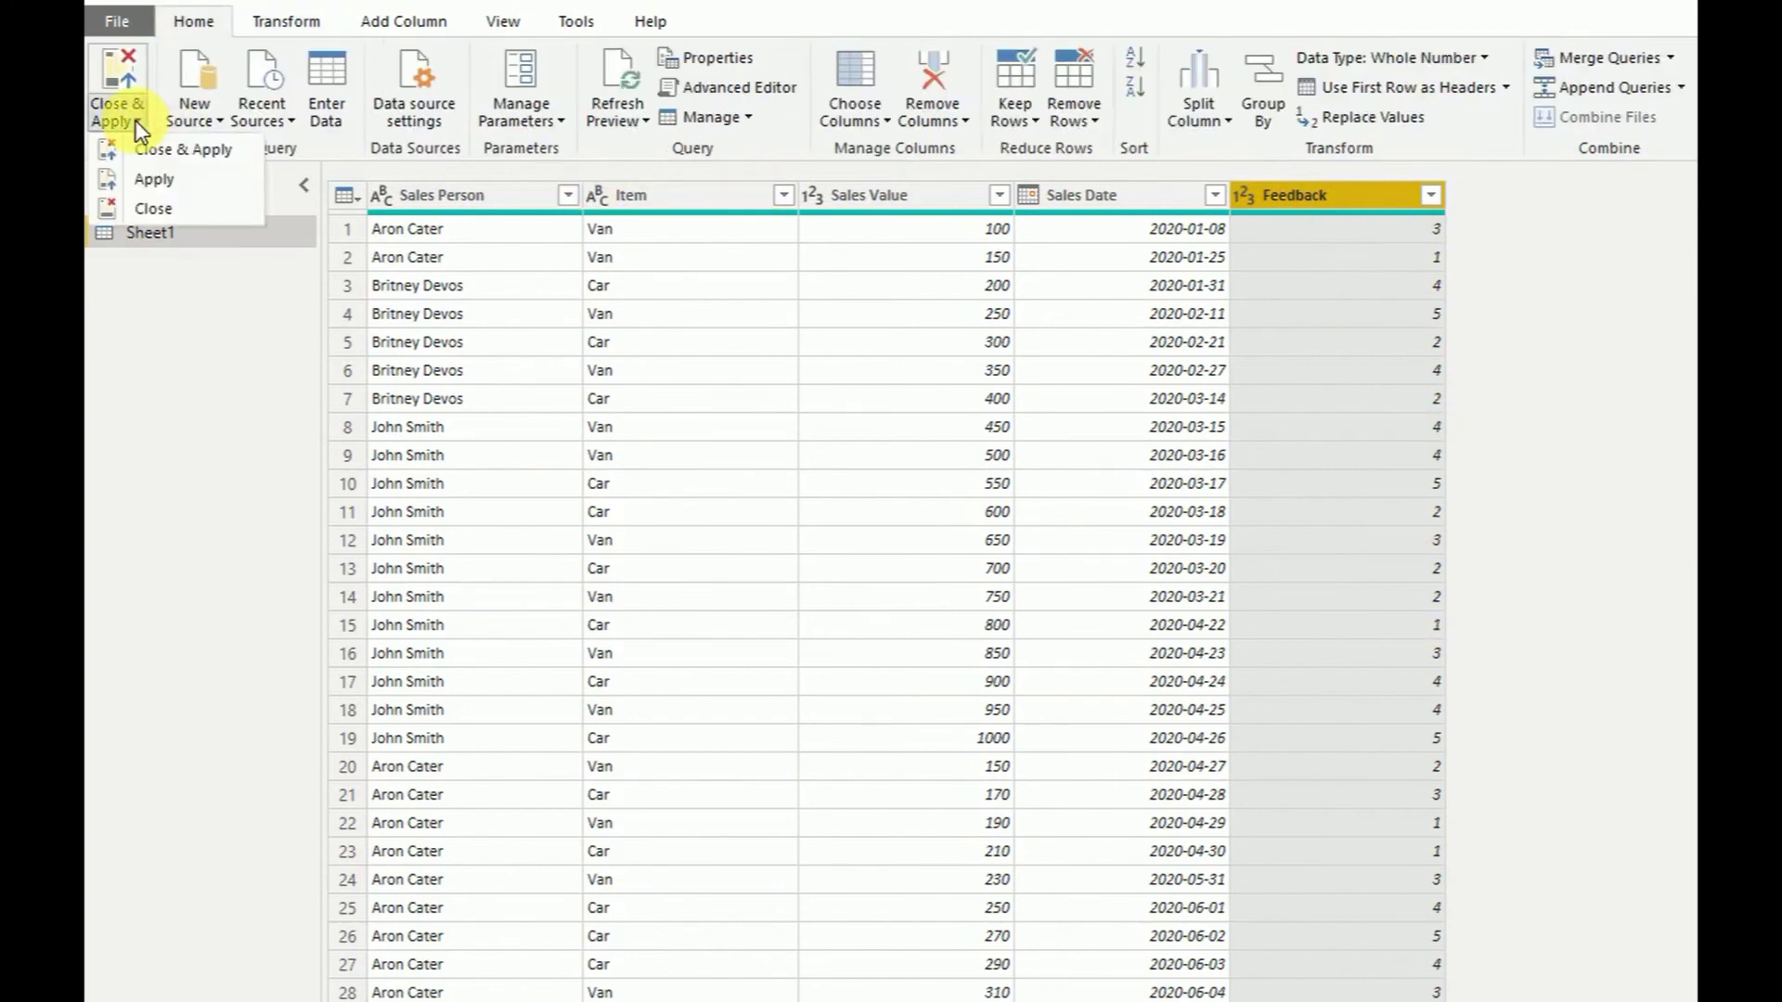
pyautogui.click(181, 173)
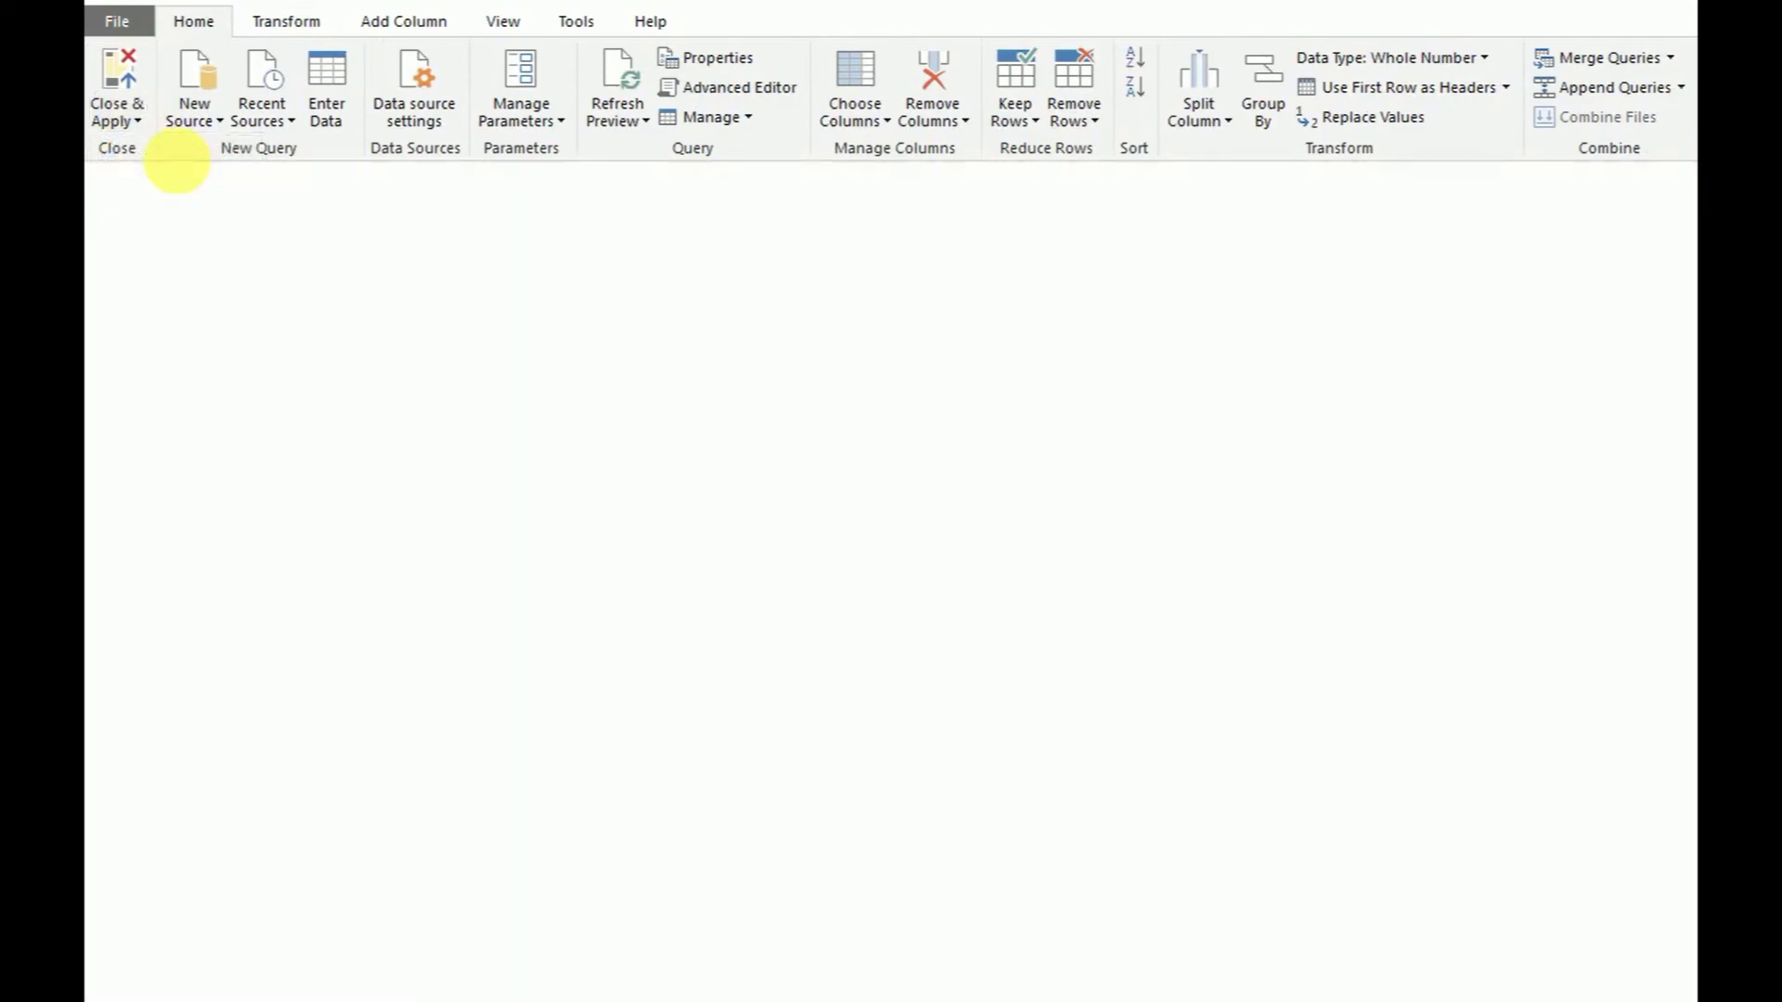